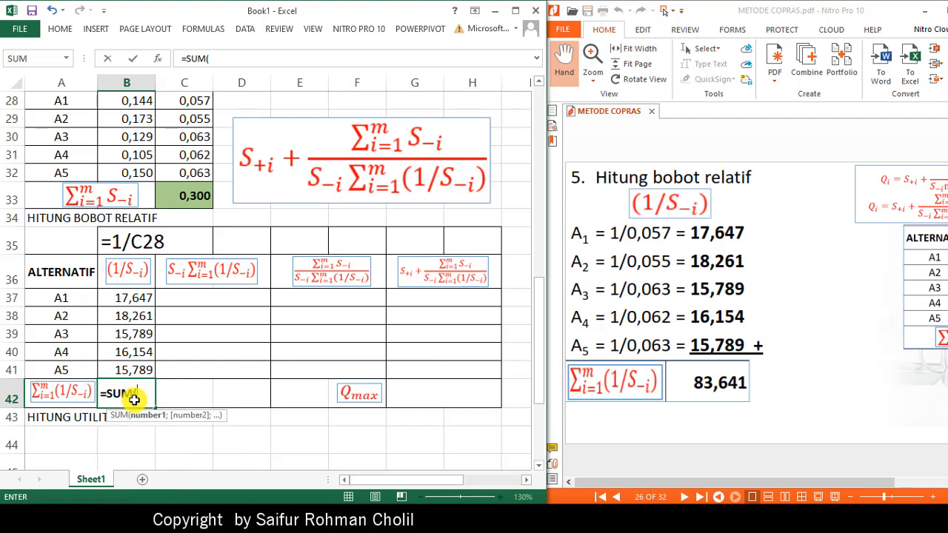
# - Complete the SUM formula in B42 to total the 1/S-i values in B37:B41
pyautogui.press('Up')
pyautogui.hotkey('shift', 'Up')
pyautogui.hotkey('shift', 'Up')
pyautogui.hotkey('shift', 'Up')
pyautogui.hotkey('shift', 'Up')
pyautogui.press('Return')
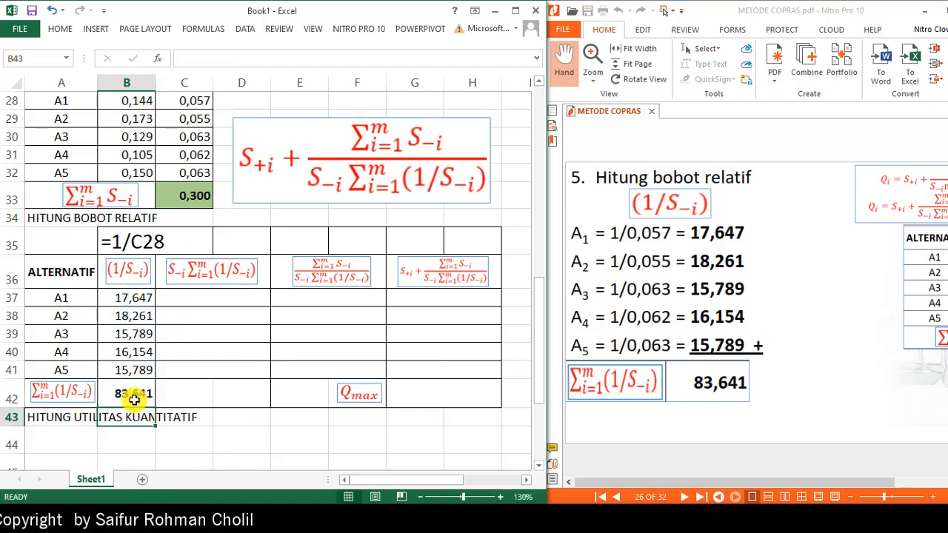
pyautogui.click(134, 400)
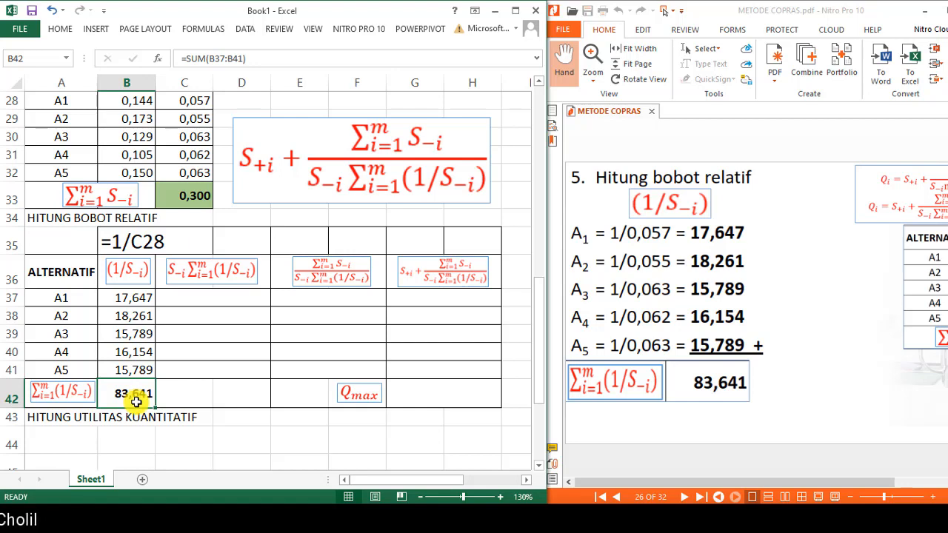
pyautogui.scroll(-1, 135, 401)
pyautogui.scroll(1, 135, 403)
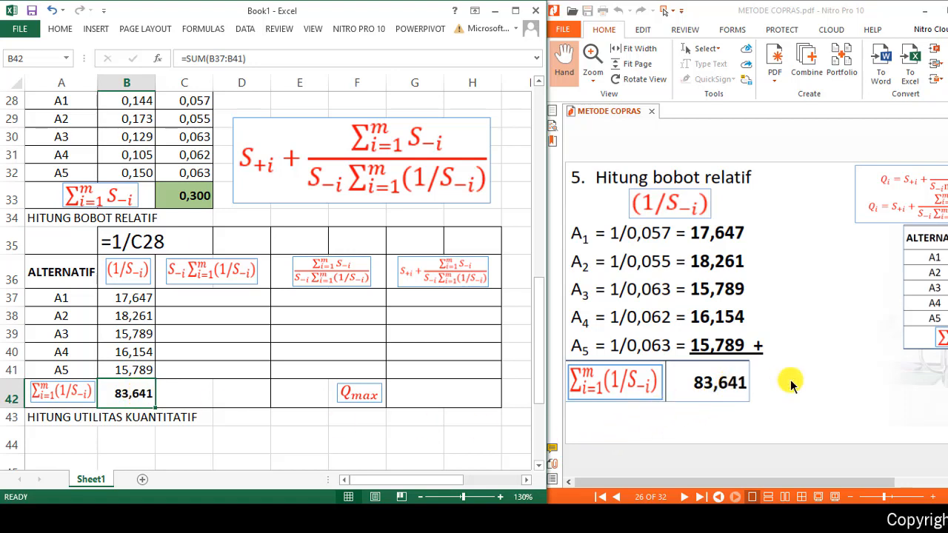
# - Examine the PDF's worked S-i times total calculation on page 27 and the S-i values in C28 to C30
pyautogui.click(854, 381)
pyautogui.scroll(-1, 855, 381)
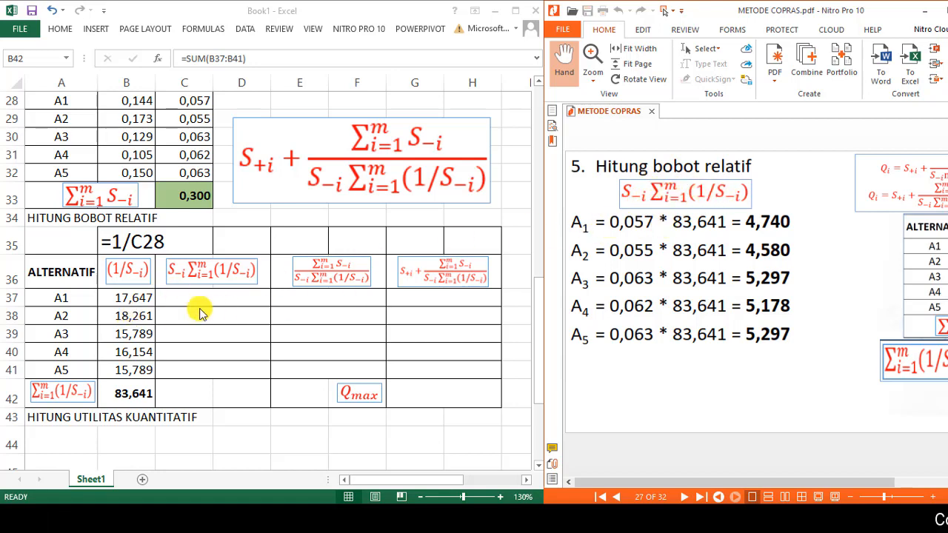
pyautogui.scroll(2, 189, 222)
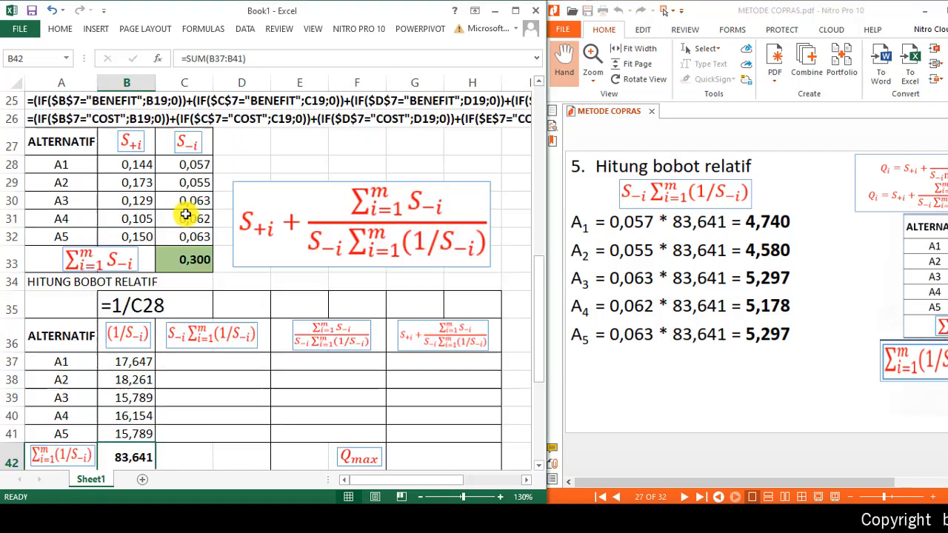
pyautogui.click(191, 218)
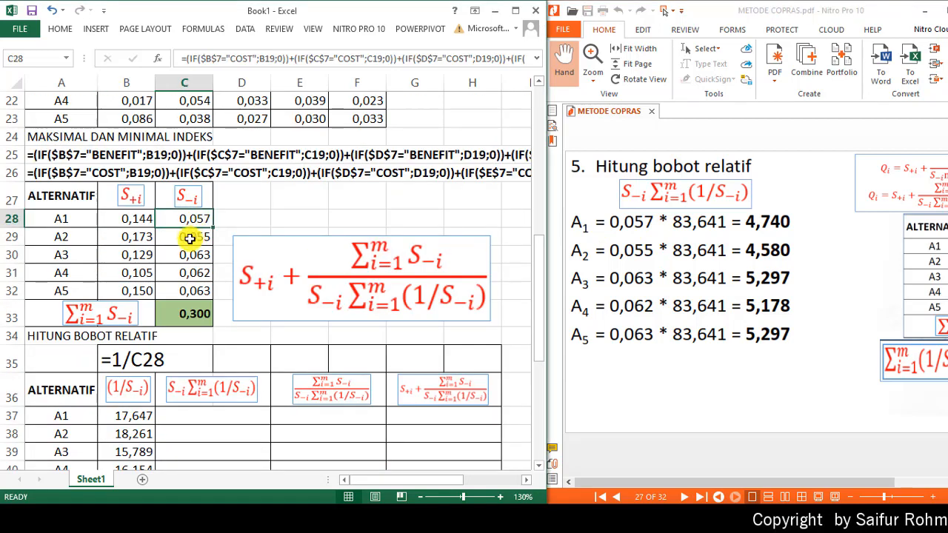
pyautogui.click(190, 237)
pyautogui.click(189, 257)
pyautogui.scroll(-2, 204, 281)
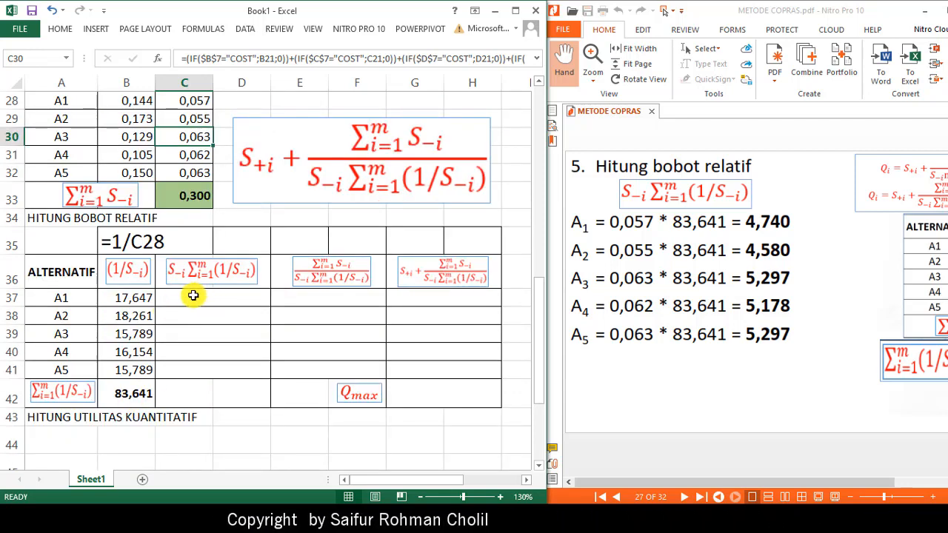
# - Enter =C28*$B$42 in C37 for alternative A1 and fill it down through row 41
pyautogui.click(194, 296)
pyautogui.write('=')
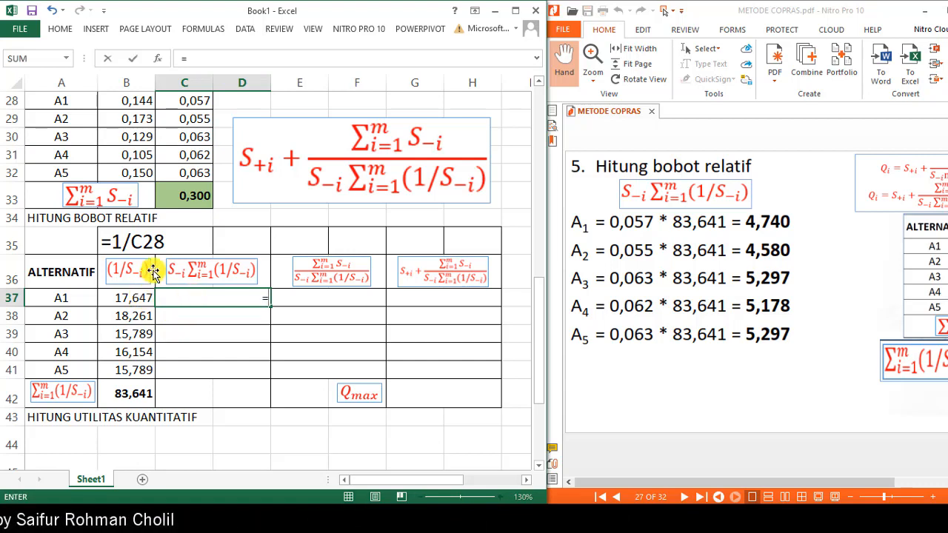
pyautogui.scroll(1, 202, 159)
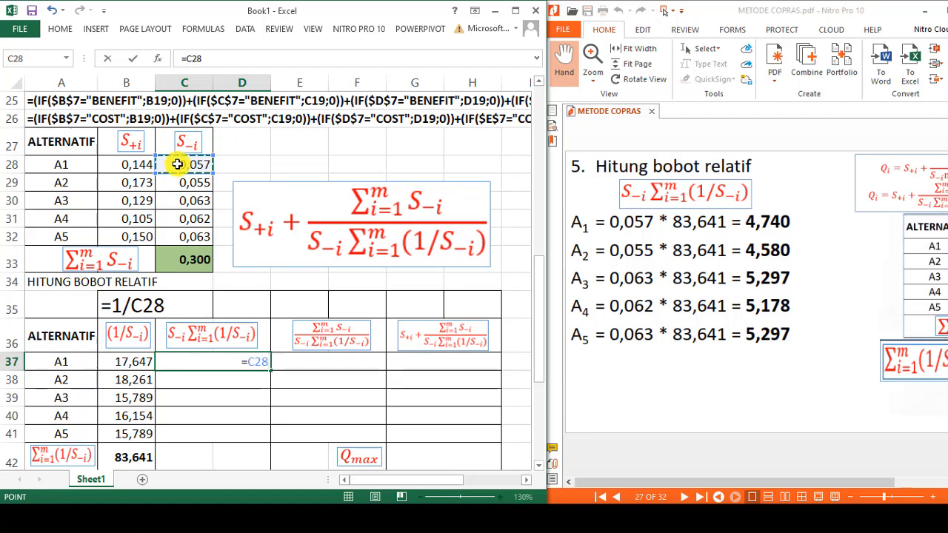
pyautogui.write('*')
pyautogui.scroll(-1, 269, 317)
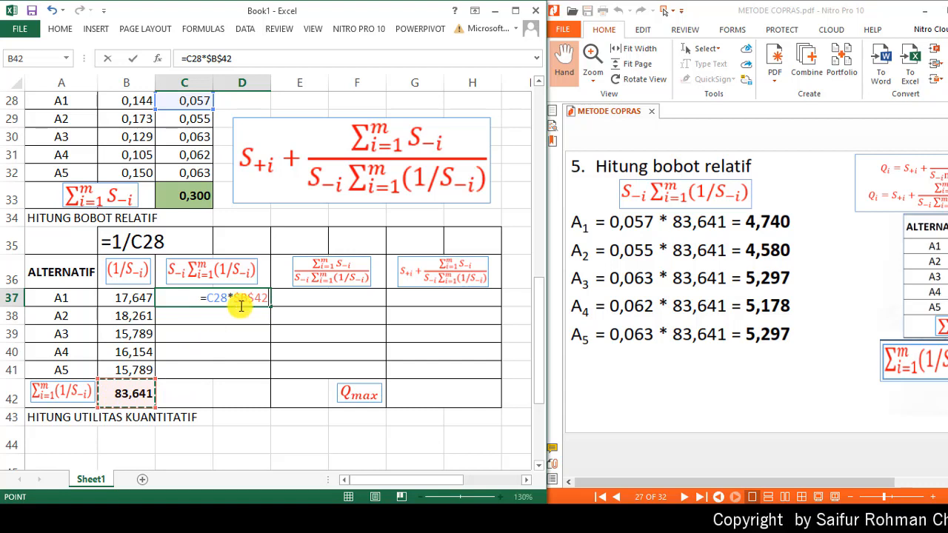
pyautogui.press('F4')
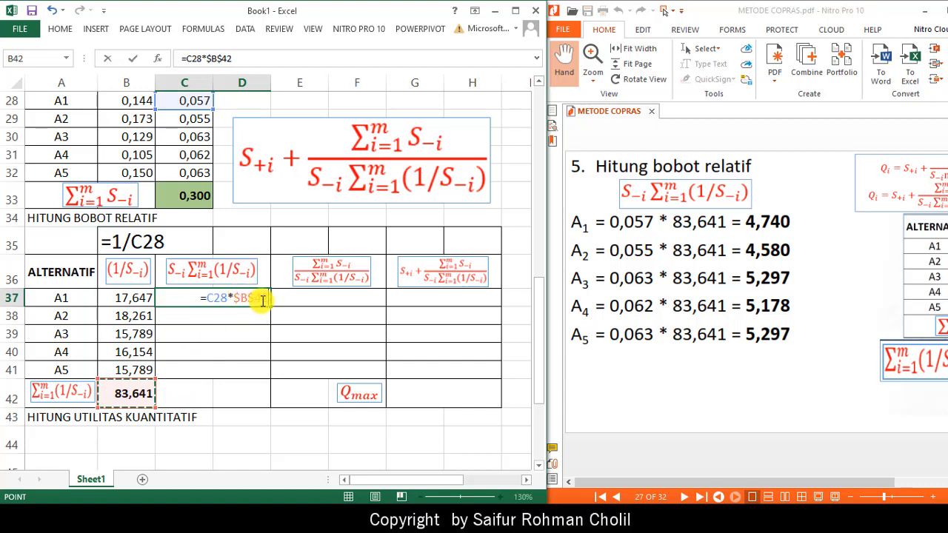
pyautogui.hotkey('ctrl', 'Return')
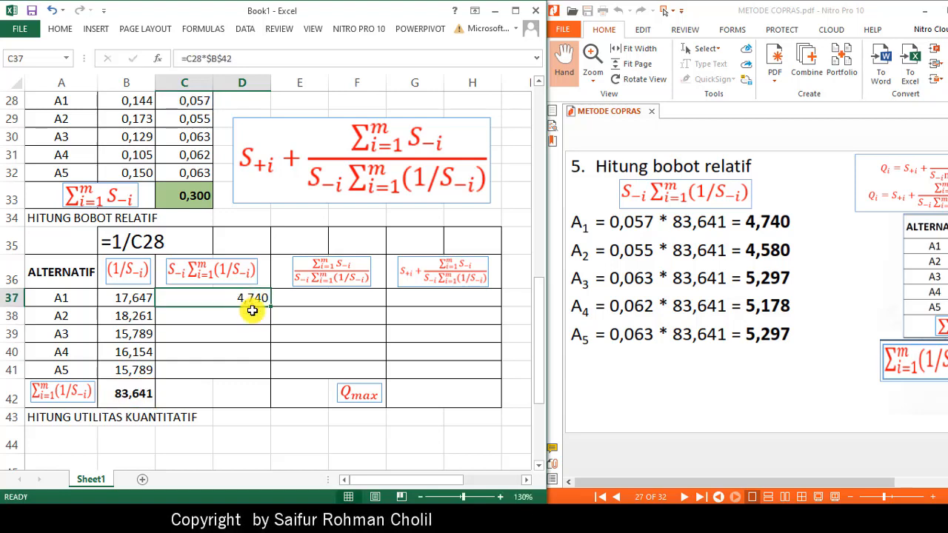
pyautogui.moveTo(267, 305); pyautogui.dragTo(277, 334)
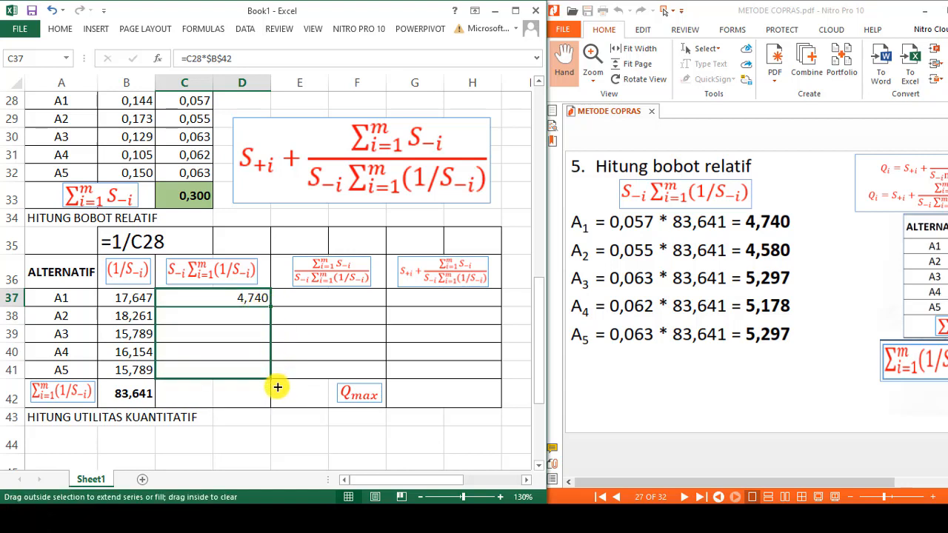
pyautogui.moveTo(263, 371); pyautogui.dragTo(262, 371)
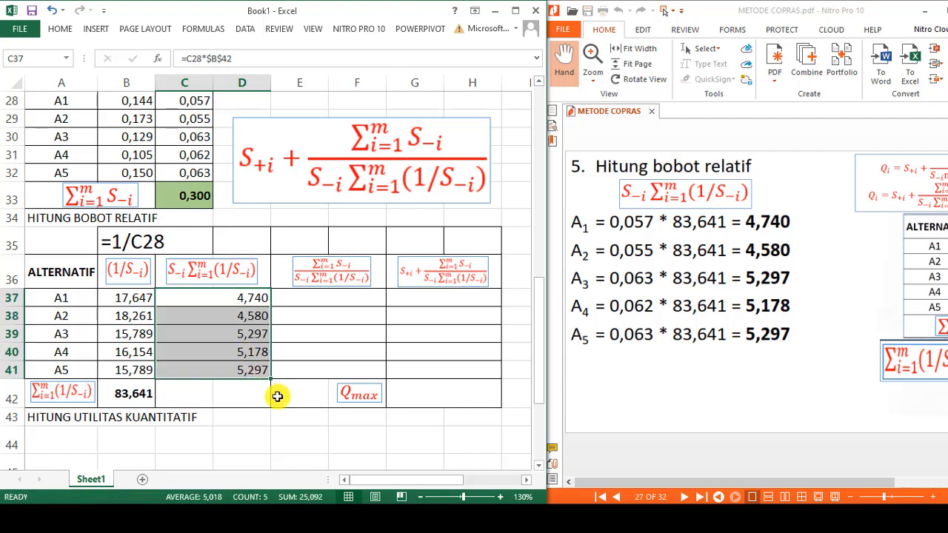
# - Copy the formula from C37 and place it as text, =C28*$B$42, in C35 above the column heading
pyautogui.click(235, 298)
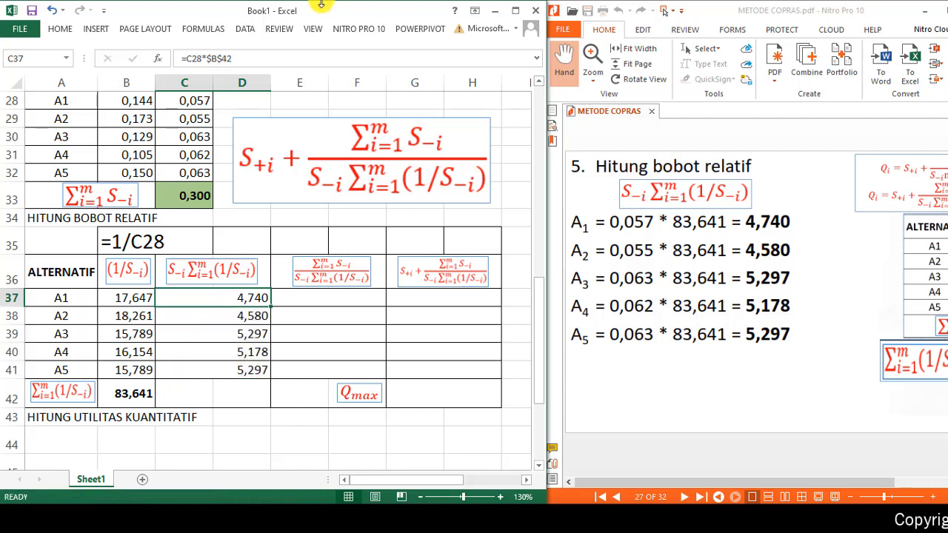
pyautogui.moveTo(242, 61); pyautogui.dragTo(150, 59)
pyautogui.hotkey('ctrl', 'c')
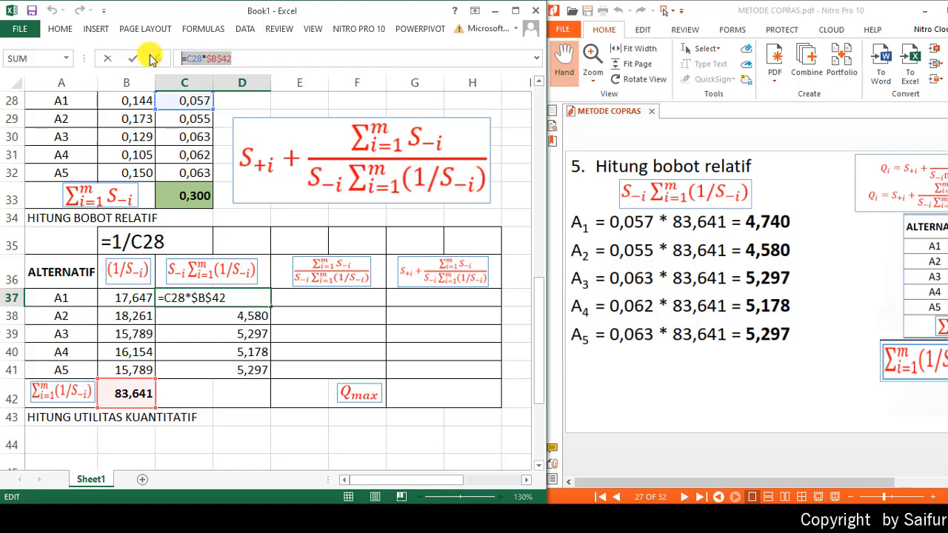
pyautogui.press('Escape')
pyautogui.click(203, 246)
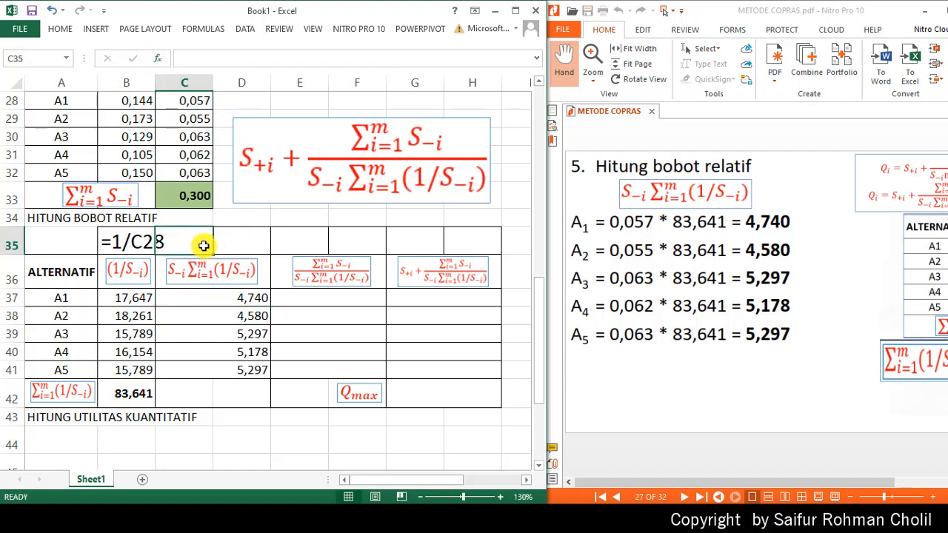
pyautogui.hotkey('ctrl', 'v')
pyautogui.press('Return')
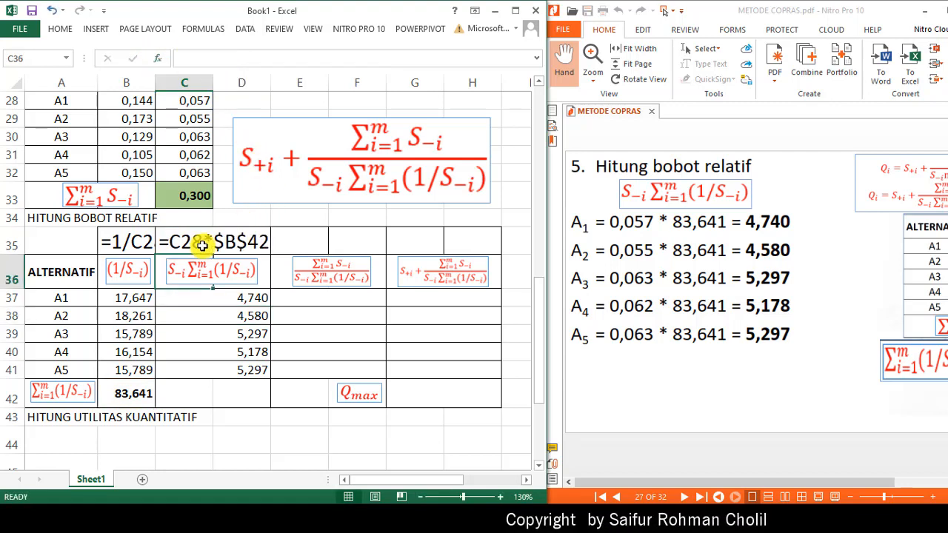
pyautogui.click(205, 296)
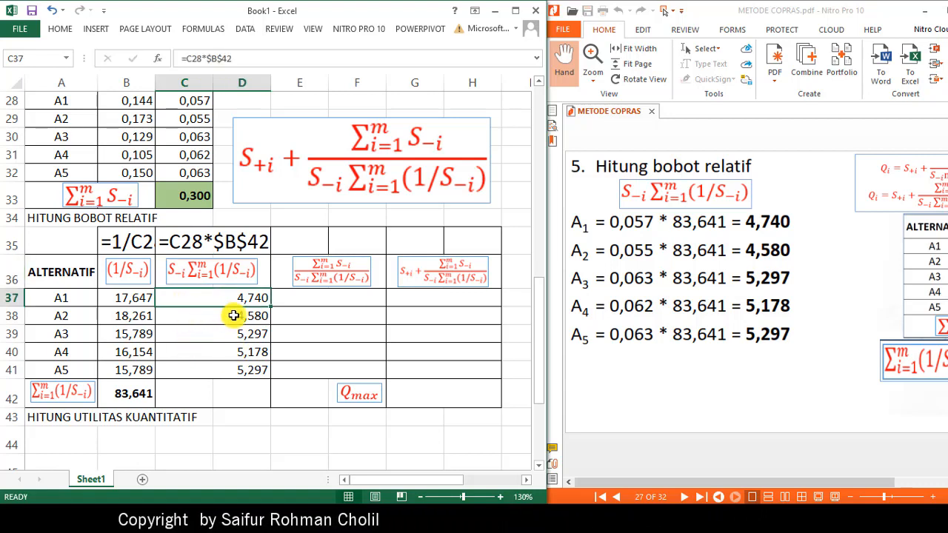
# - Following page 28 of the PDF, enter =$C$33/C37 in E37 and fill it down through row 41
pyautogui.click(792, 420)
pyautogui.scroll(-1, 794, 422)
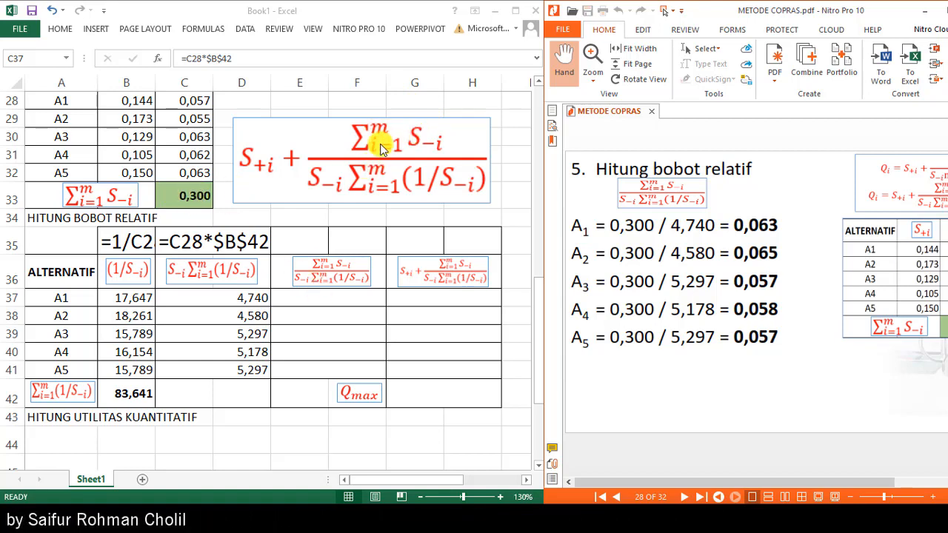
pyautogui.click(339, 299)
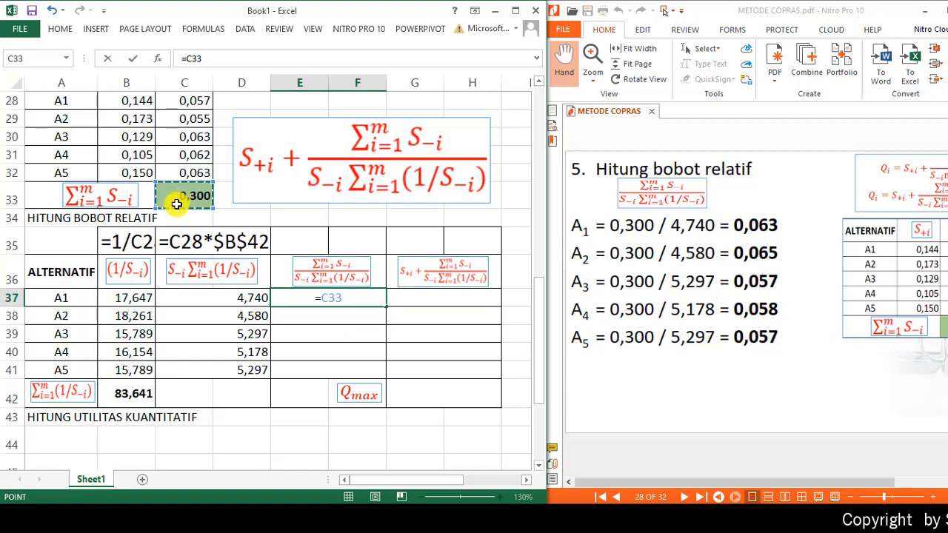
pyautogui.write('/')
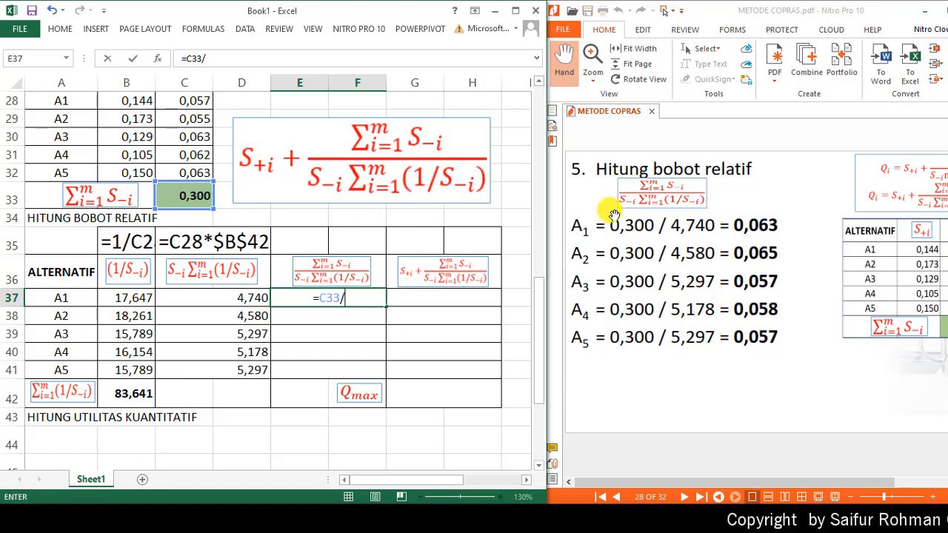
pyautogui.click(243, 300)
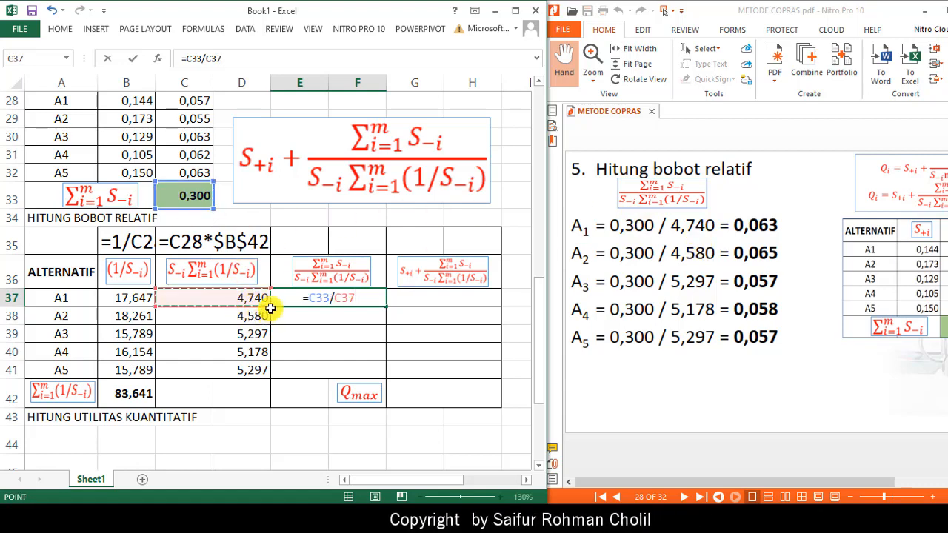
pyautogui.click(318, 300)
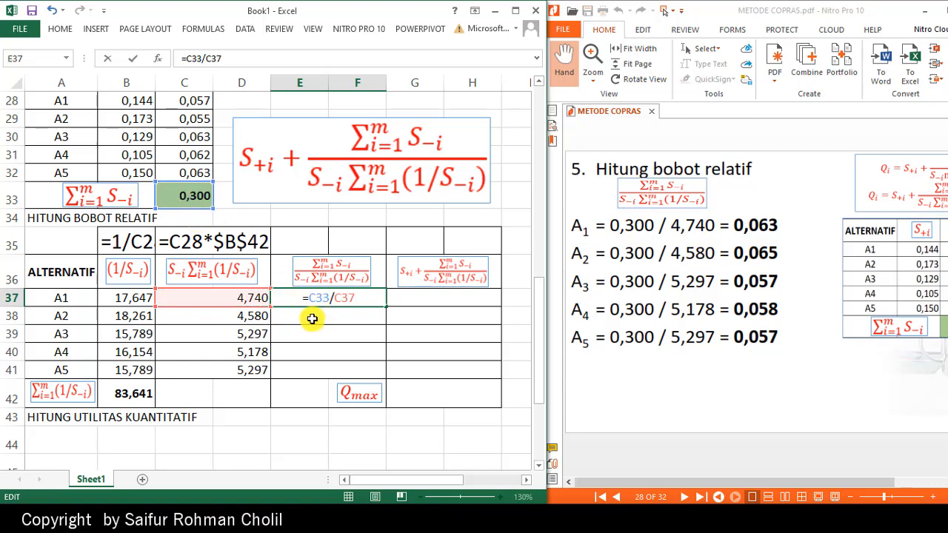
pyautogui.press('F4')
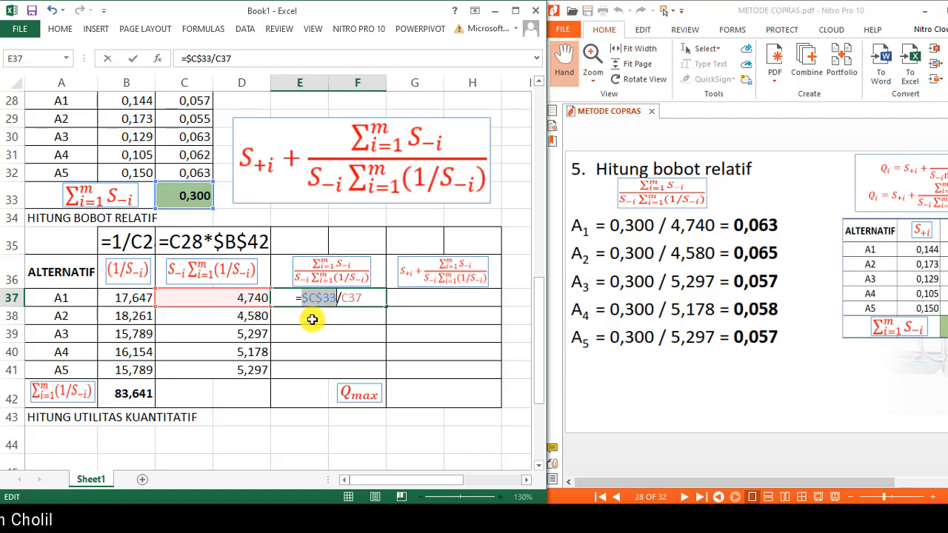
pyautogui.press('Return')
pyautogui.click(331, 295)
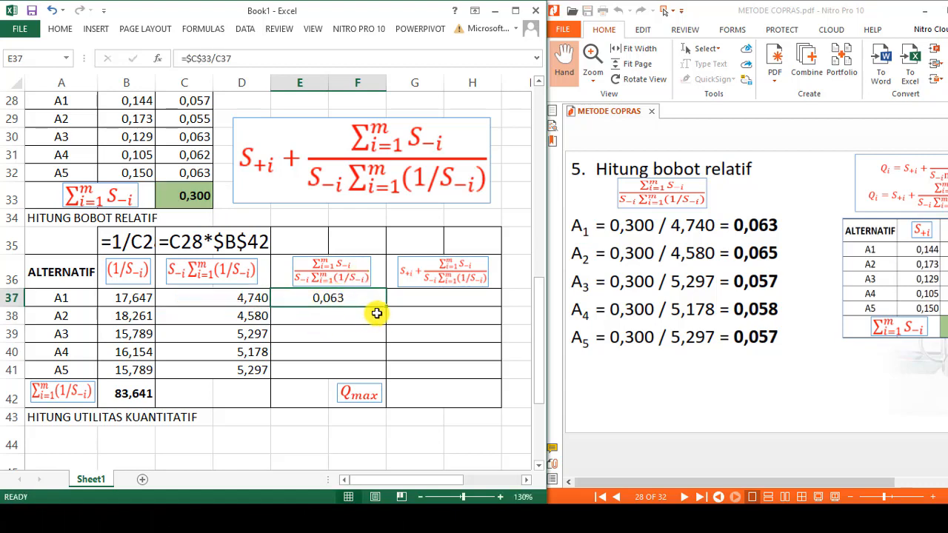
pyautogui.moveTo(385, 307); pyautogui.dragTo(385, 382)
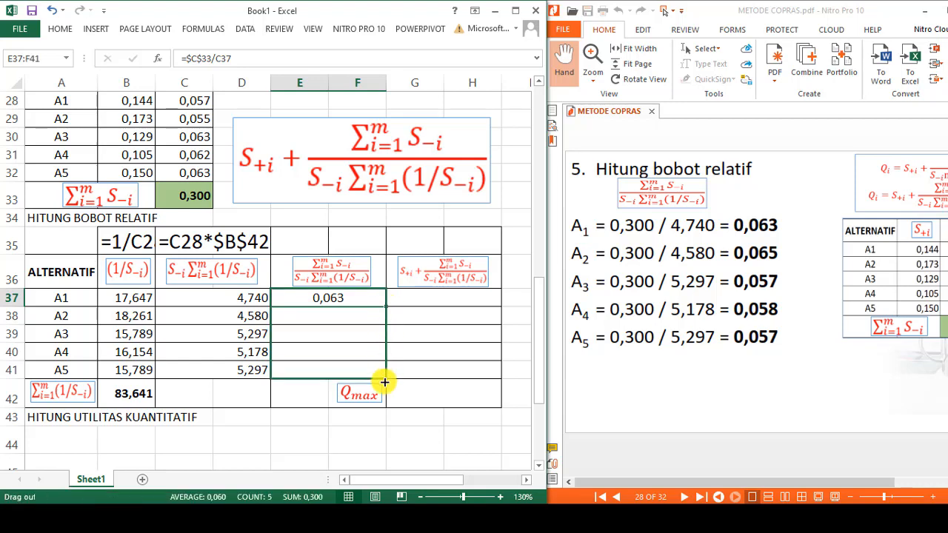
# - Copy the formula from E37 and place it as text, =$C$33/C37, in E35 above the column heading
pyautogui.click(332, 299)
pyautogui.moveTo(251, 55); pyautogui.dragTo(72, 70)
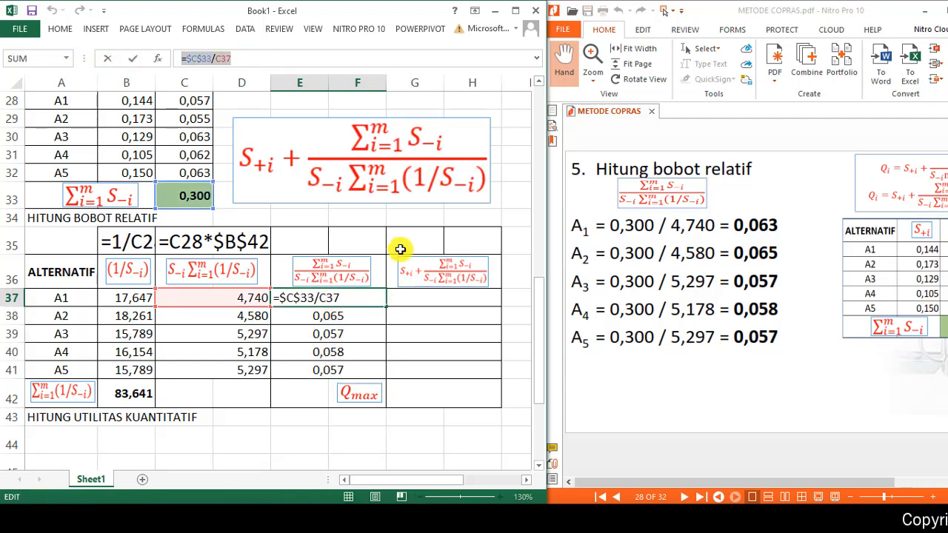
pyautogui.press('Return')
pyautogui.click(315, 232)
pyautogui.write("'=$C$33/C37")
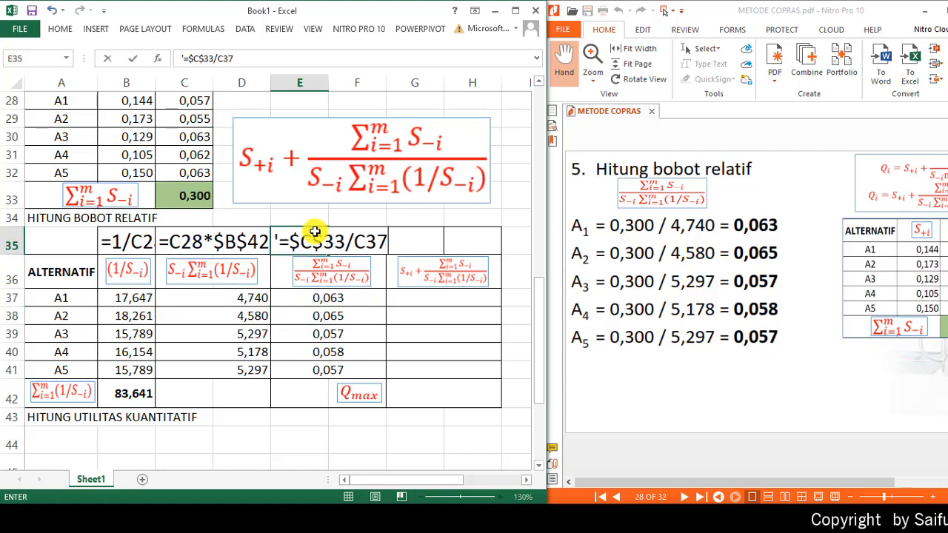
pyautogui.press('Return')
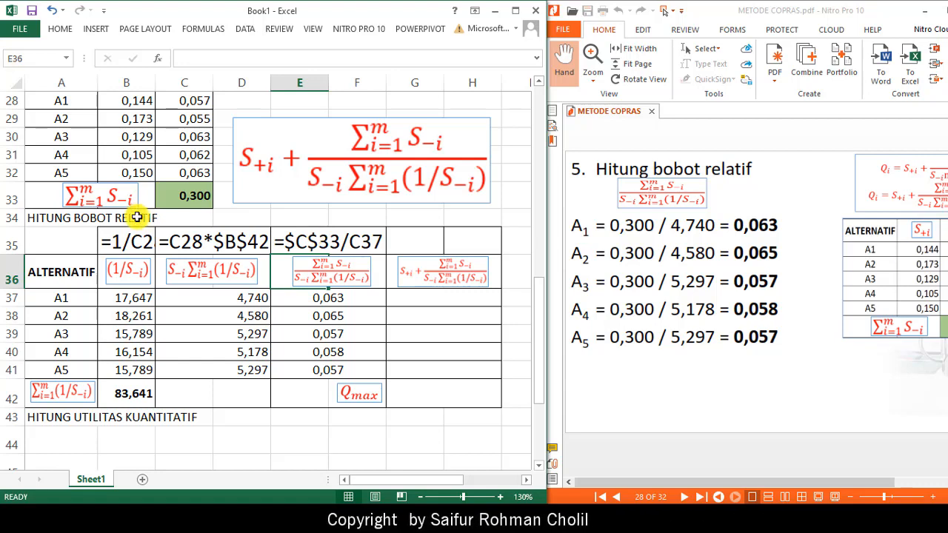
# - Following page 29 of the PDF, enter =B28+E37 in G37 for alternative A1 and fill it down through row 41
pyautogui.click(799, 439)
pyautogui.scroll(-2, 801, 441)
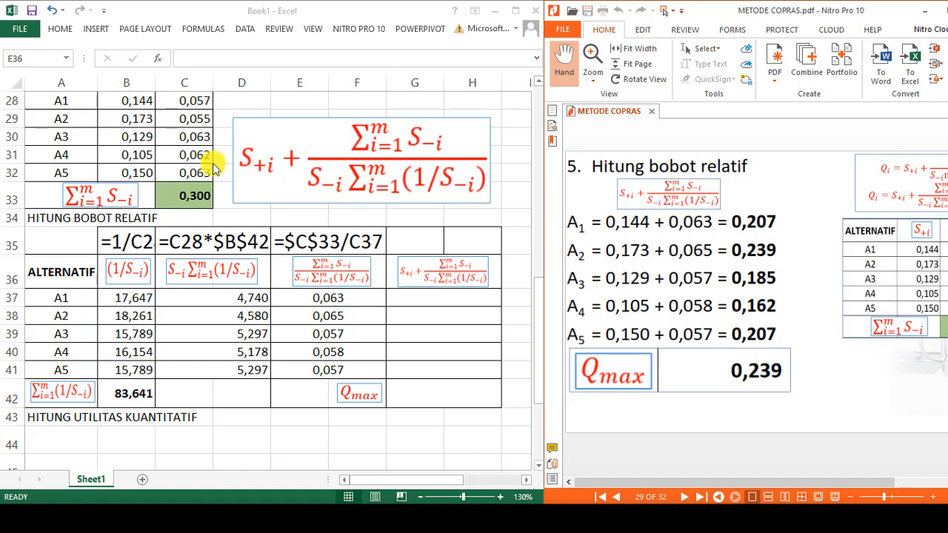
pyautogui.click(130, 104)
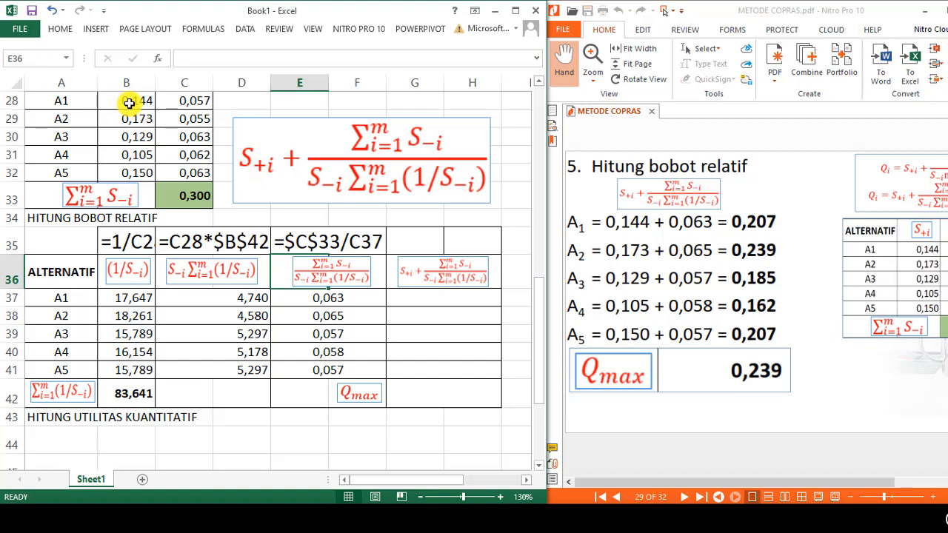
pyautogui.click(130, 103)
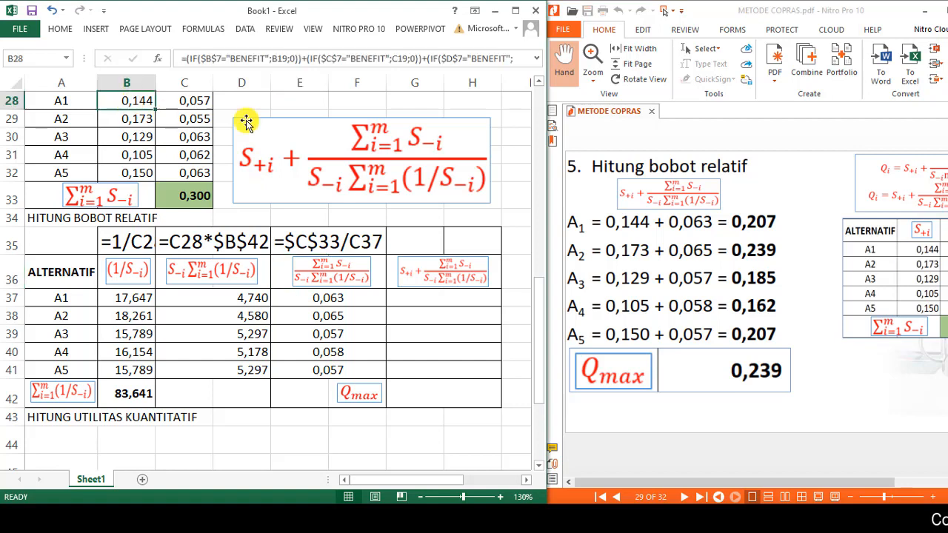
pyautogui.click(539, 86)
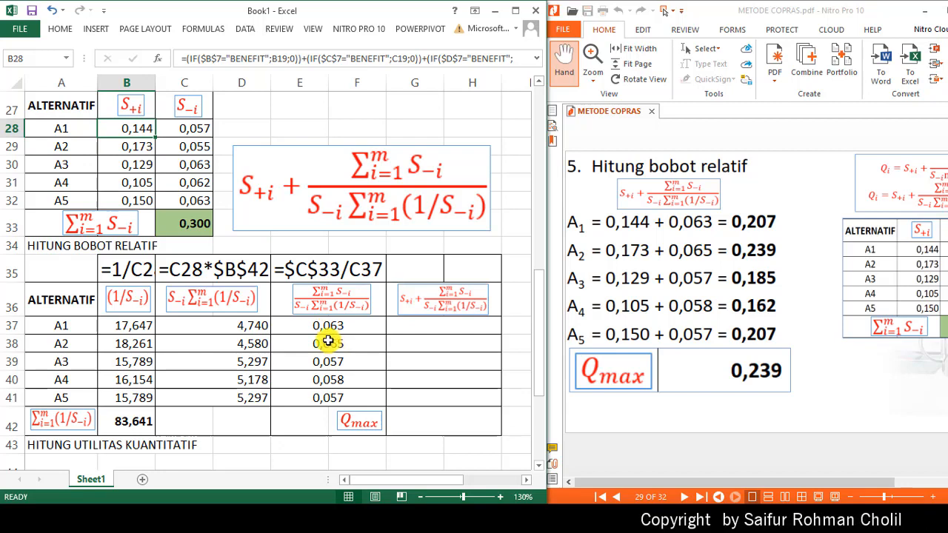
pyautogui.click(447, 326)
pyautogui.write('=')
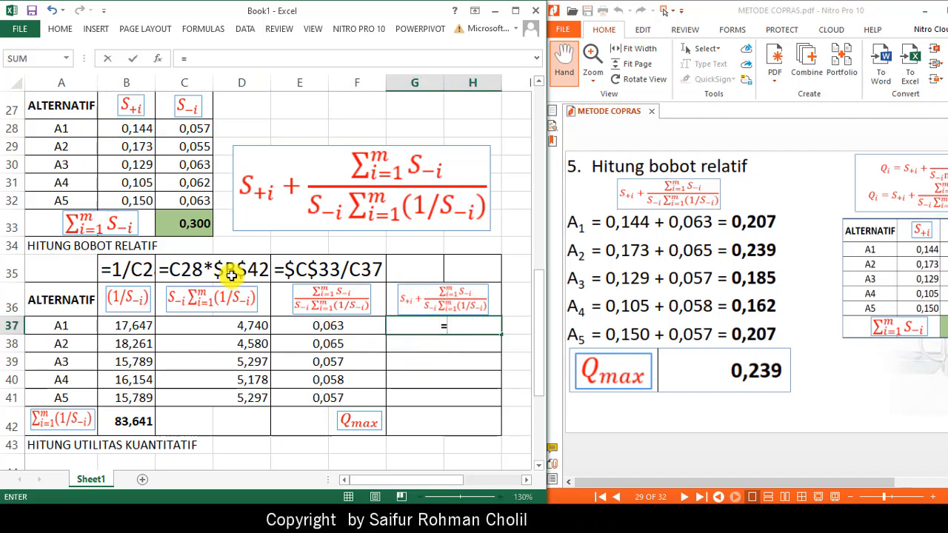
pyautogui.click(135, 129)
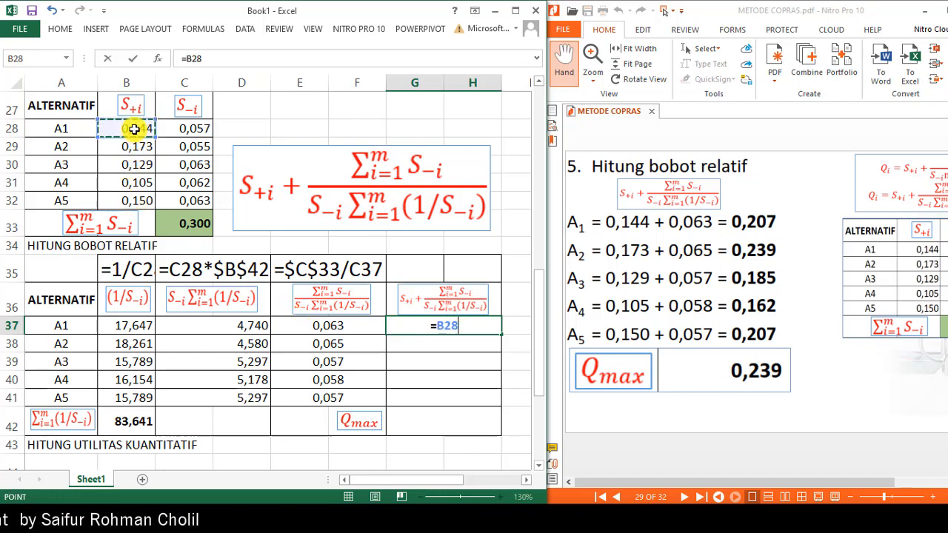
pyautogui.write('+')
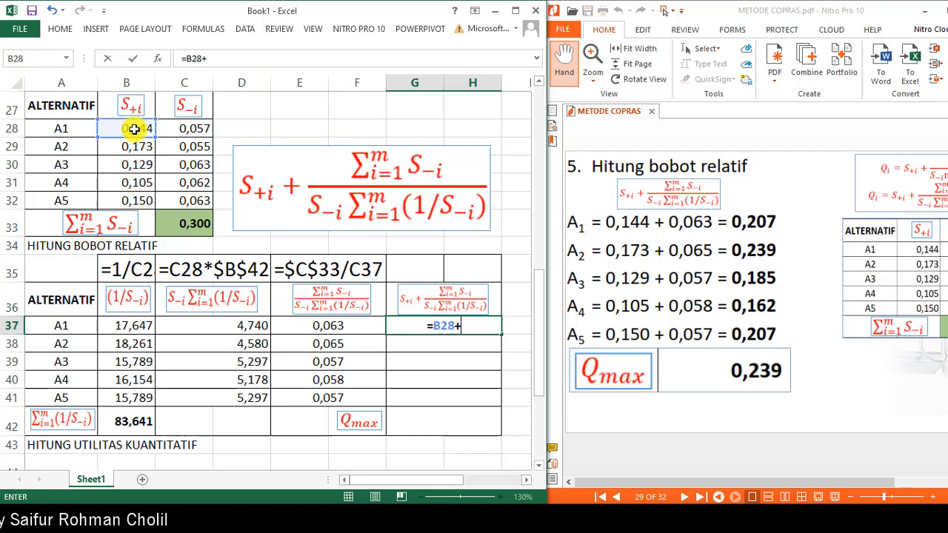
pyautogui.click(336, 328)
pyautogui.press('Return')
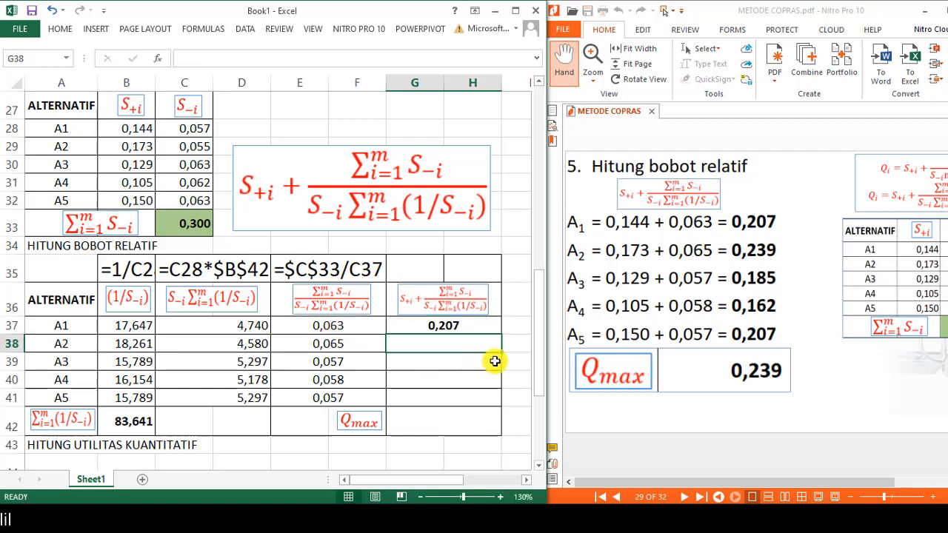
pyautogui.click(442, 327)
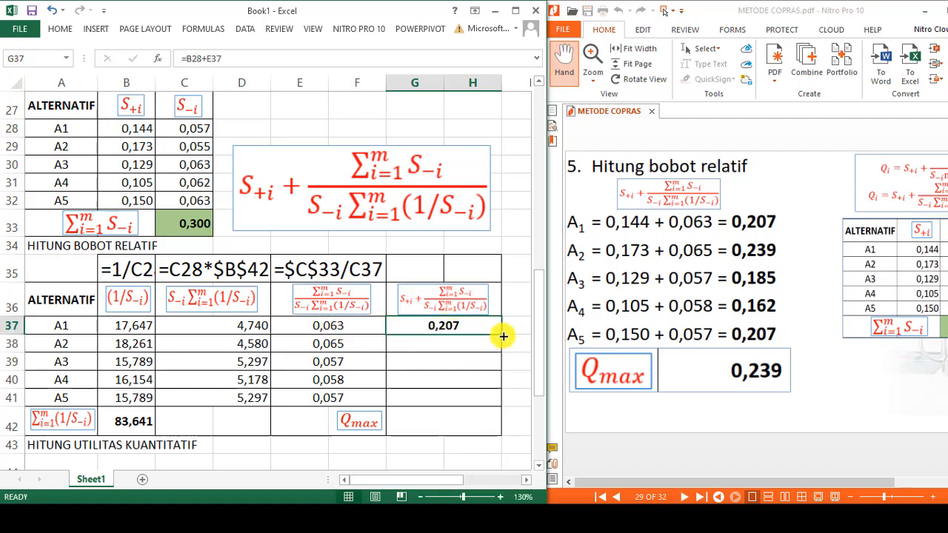
pyautogui.moveTo(503, 336); pyautogui.dragTo(503, 404)
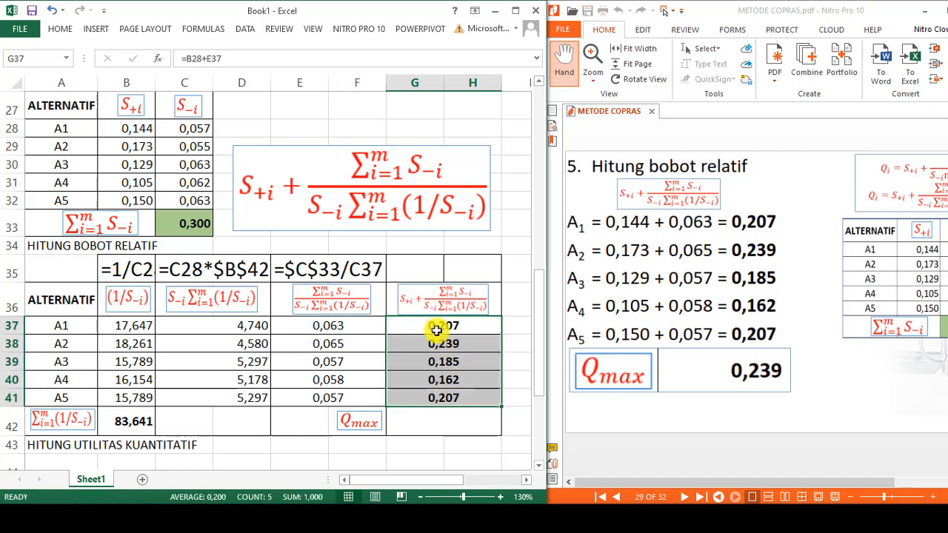
# - Copy the formula from G37 and place it as text, =B28+E37, in G35 above the column heading
pyautogui.click(437, 329)
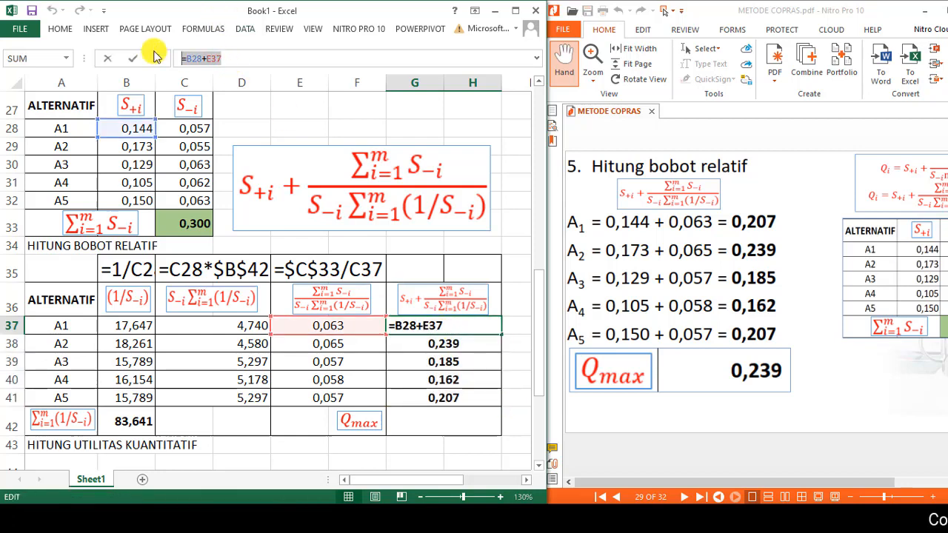
pyautogui.press('Return')
pyautogui.click(422, 271)
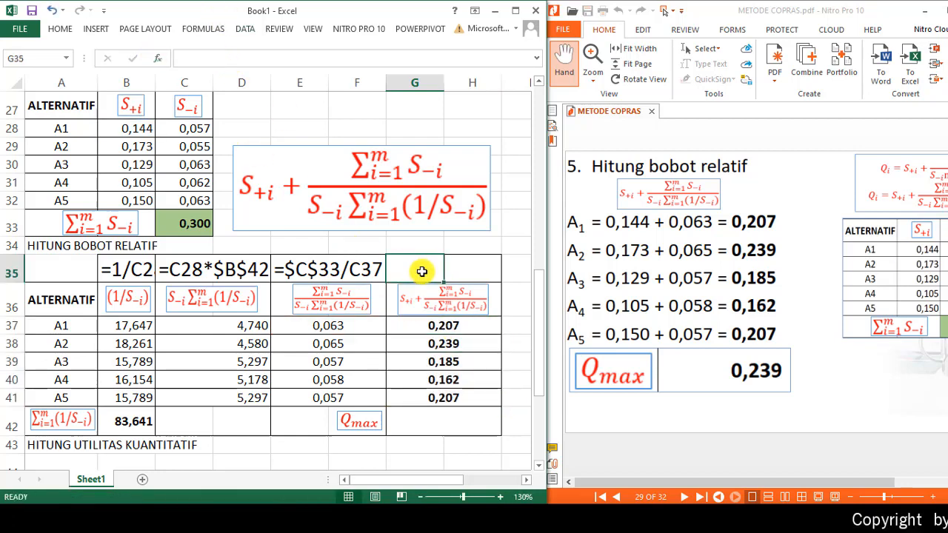
pyautogui.write("'")
pyautogui.hotkey('ctrl', 'v')
pyautogui.press('Return')
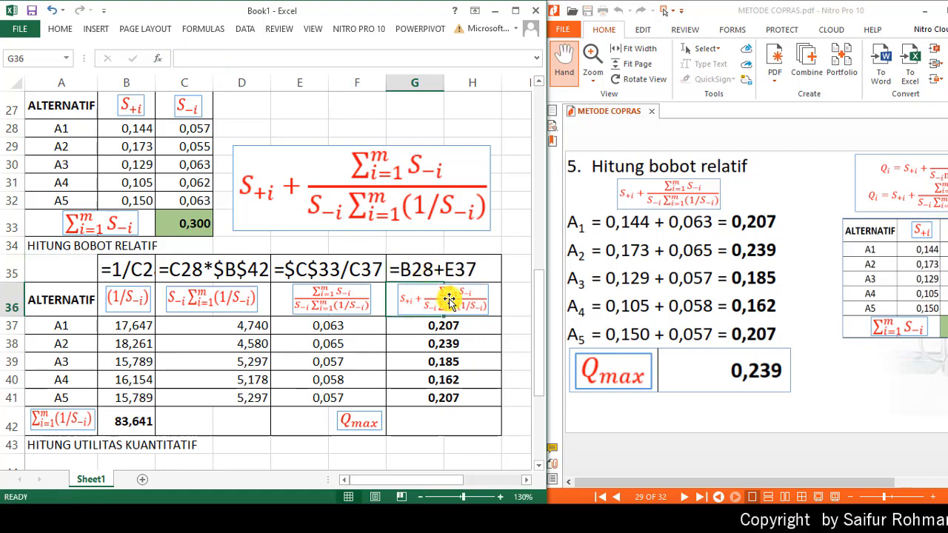
# - Calculate Qmax in G42 with the formula =MAX(G37:H41)
pyautogui.click(460, 327)
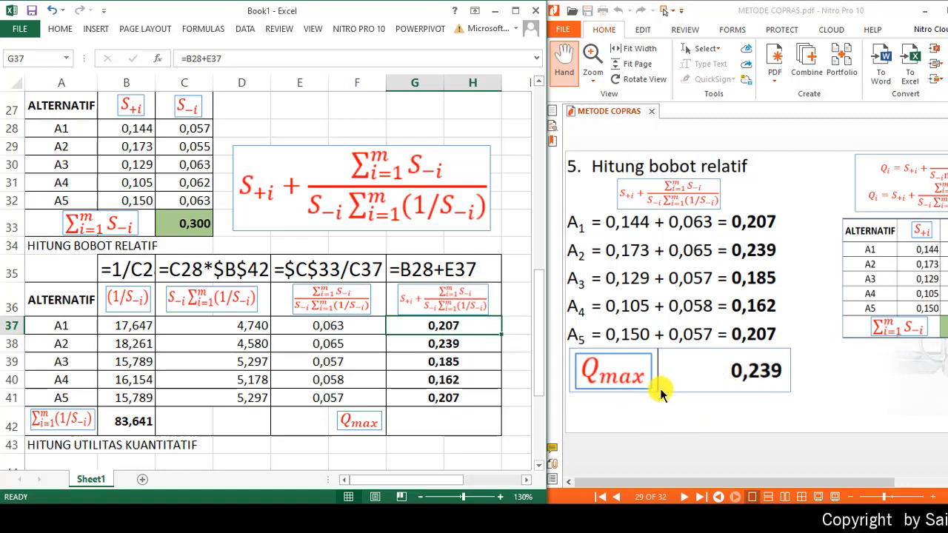
pyautogui.click(438, 418)
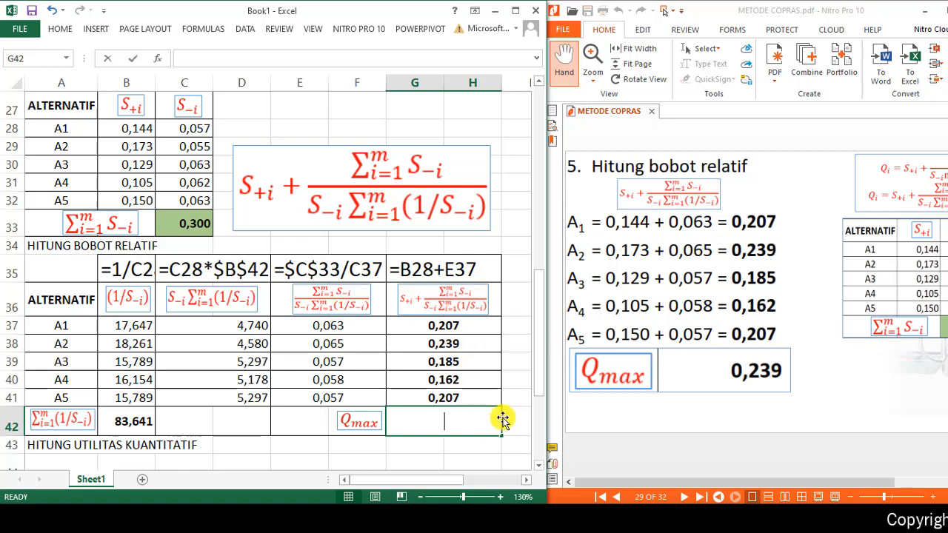
pyautogui.write('MAX(')
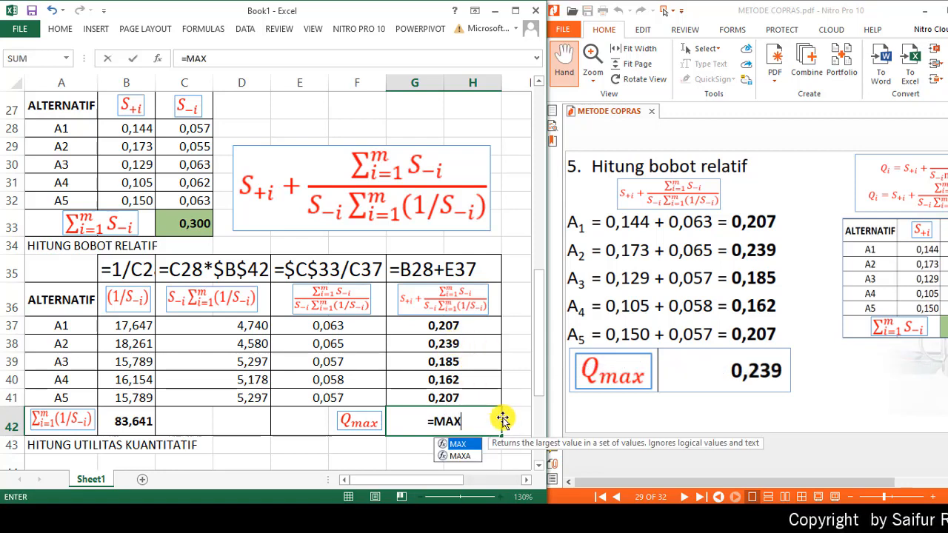
pyautogui.press('Up')
pyautogui.hotkey('shift', 'Up')
pyautogui.hotkey('shift', 'Up')
pyautogui.hotkey('shift', 'Up')
pyautogui.hotkey('shift', 'Up')
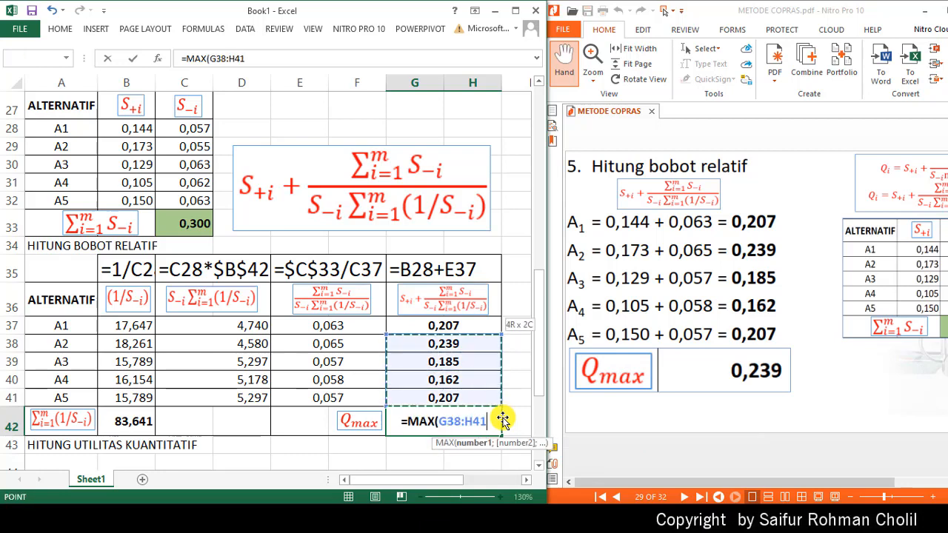
pyautogui.press('Return')
pyautogui.press('Up')
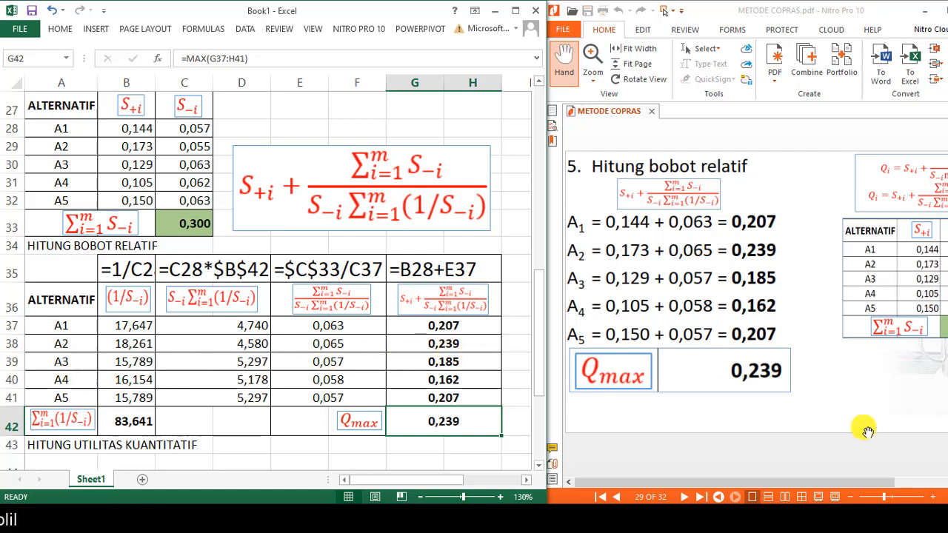
# - Following page 30 of the PDF, enter =(G37/$G$42)*100% in B47 as the Ui value of alternative A1
pyautogui.click(822, 431)
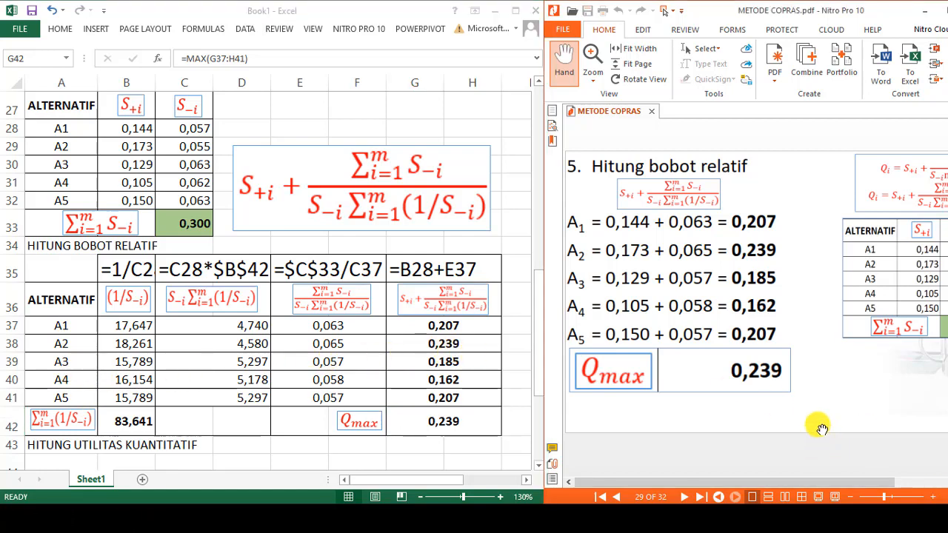
pyautogui.scroll(-1, 822, 429)
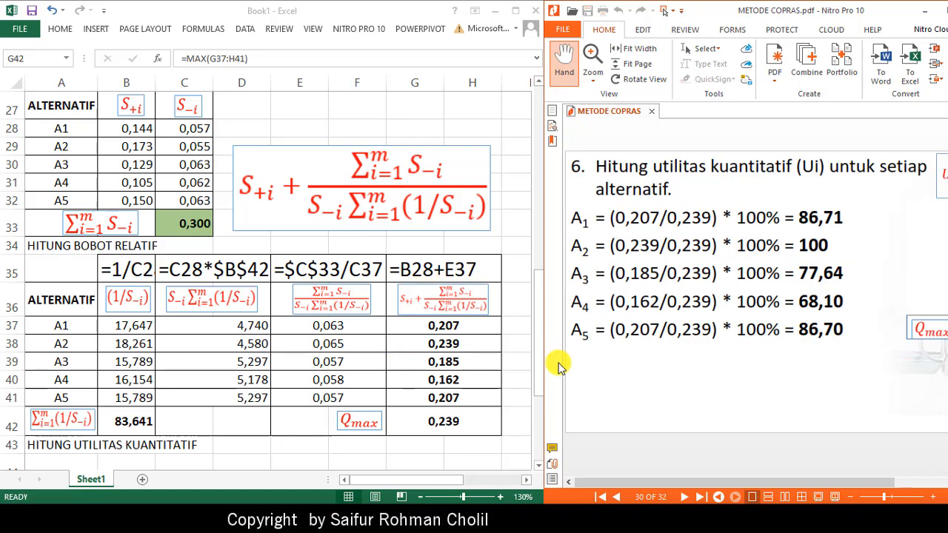
pyautogui.click(255, 458)
pyautogui.scroll(-3, 254, 459)
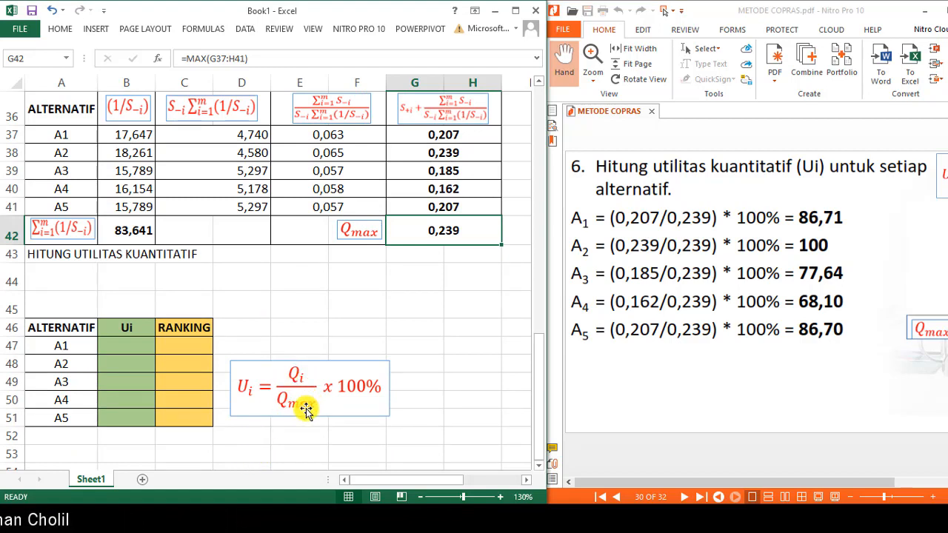
pyautogui.click(137, 348)
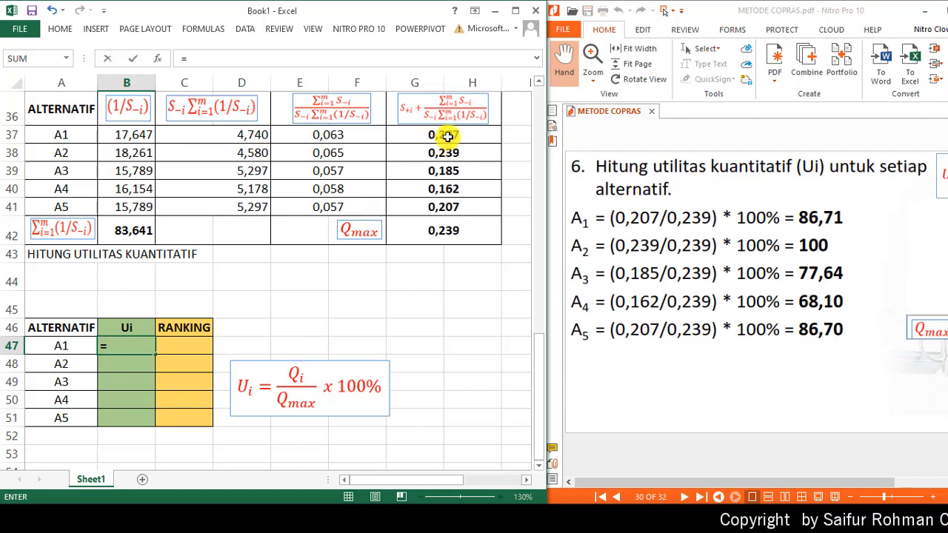
pyautogui.click(446, 137)
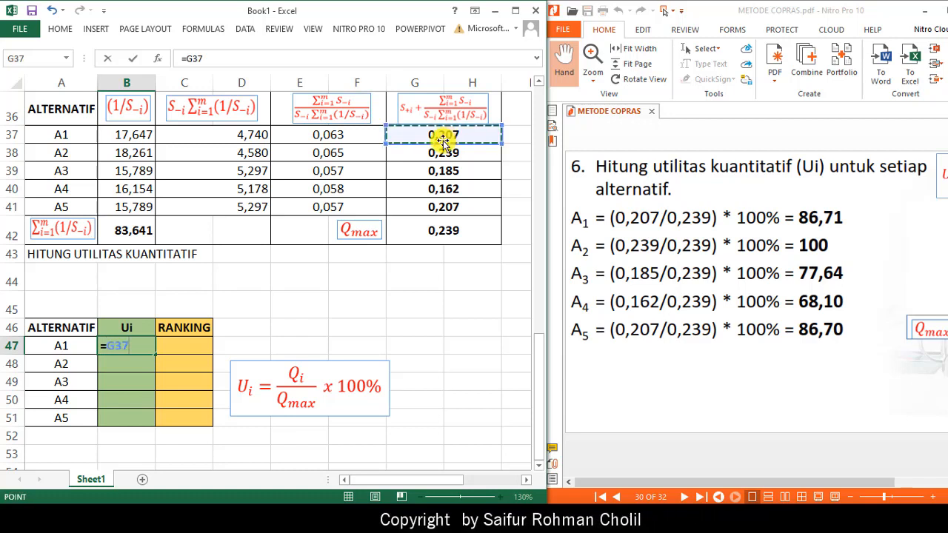
pyautogui.write('/')
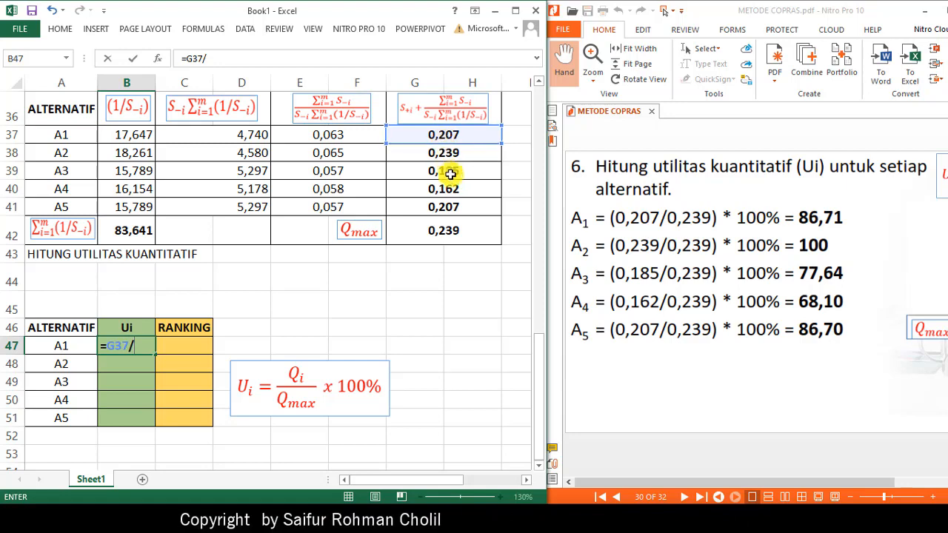
pyautogui.click(452, 232)
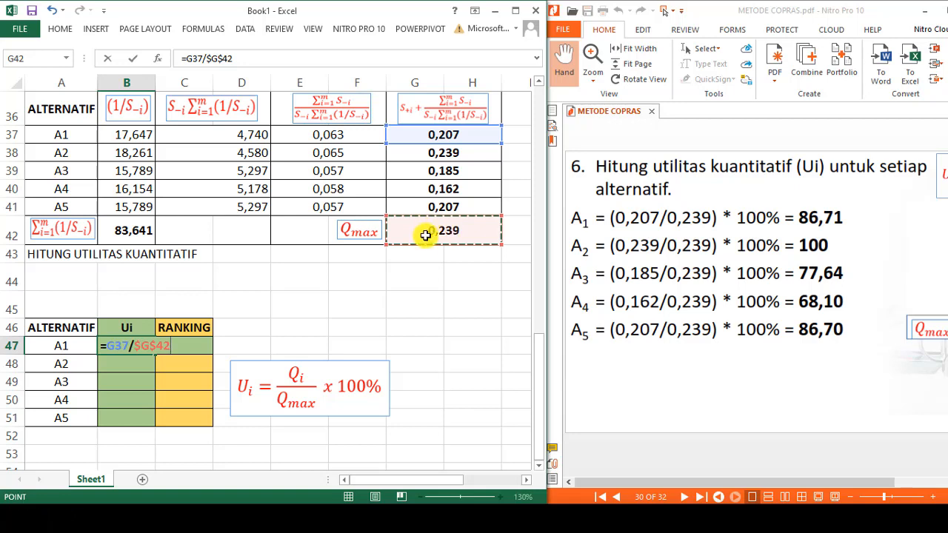
pyautogui.click(190, 60)
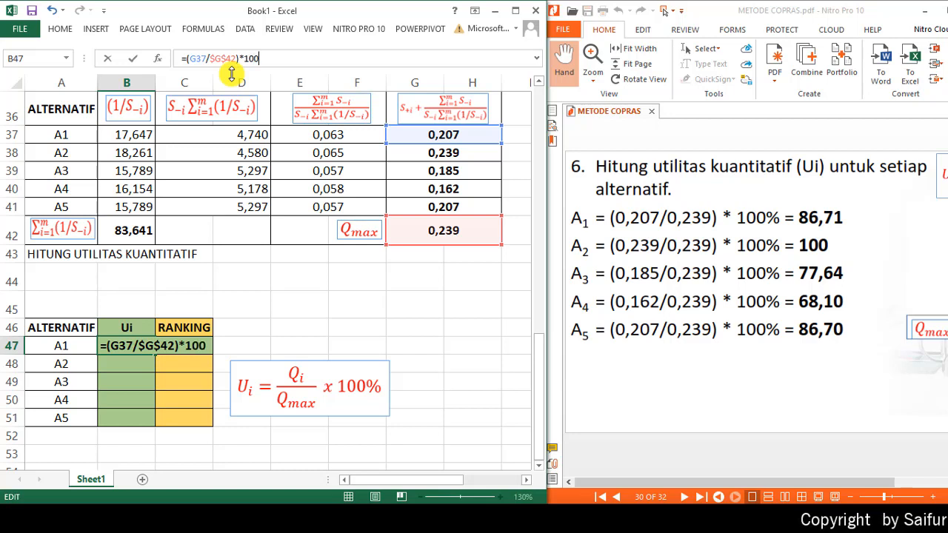
pyautogui.write('%')
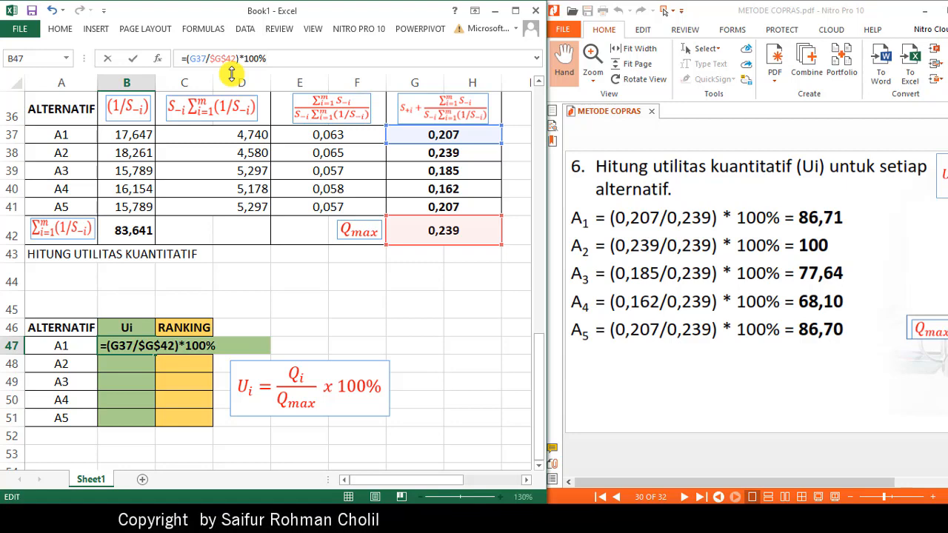
pyautogui.press('Return')
pyautogui.press('Up')
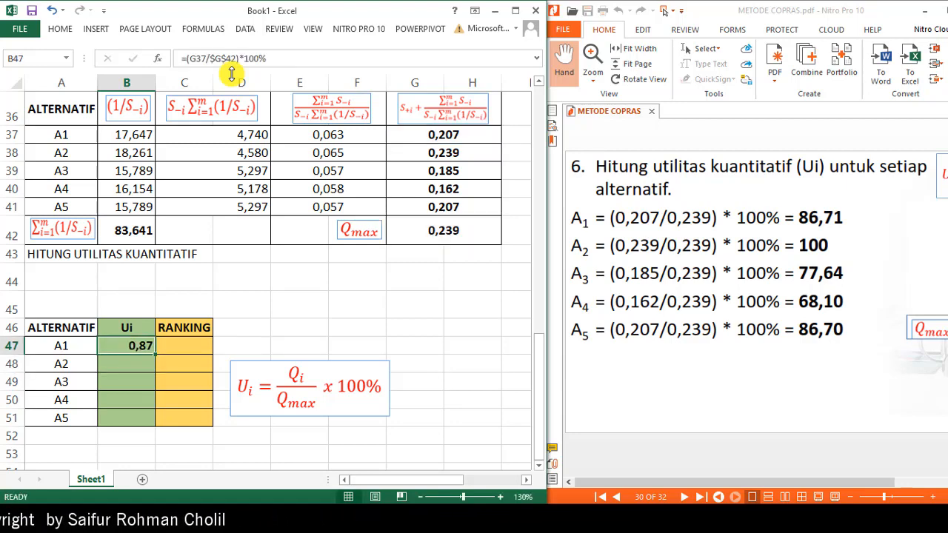
# - Change the Ui formula in B47 to =(G37/$G$42)*100 and fill it down through row 51
pyautogui.click(279, 57)
pyautogui.press('Return')
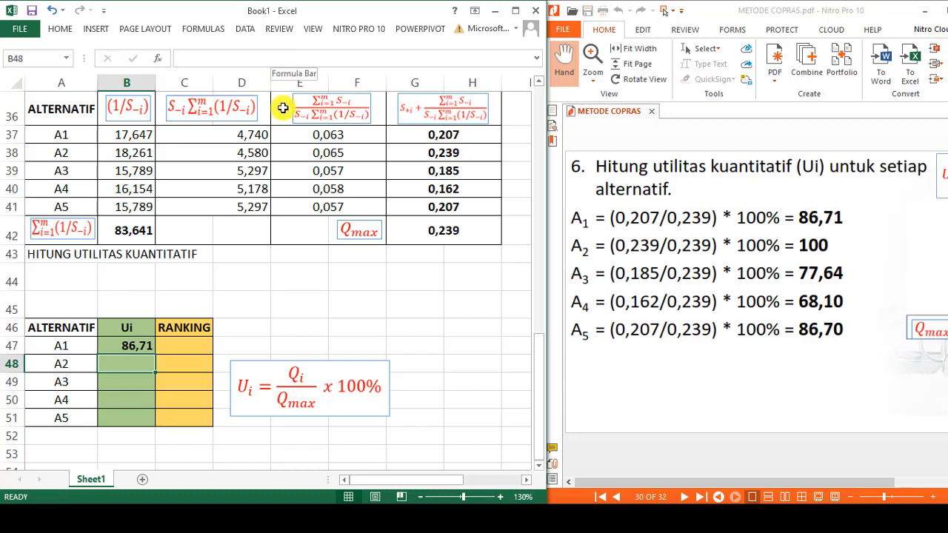
pyautogui.click(144, 345)
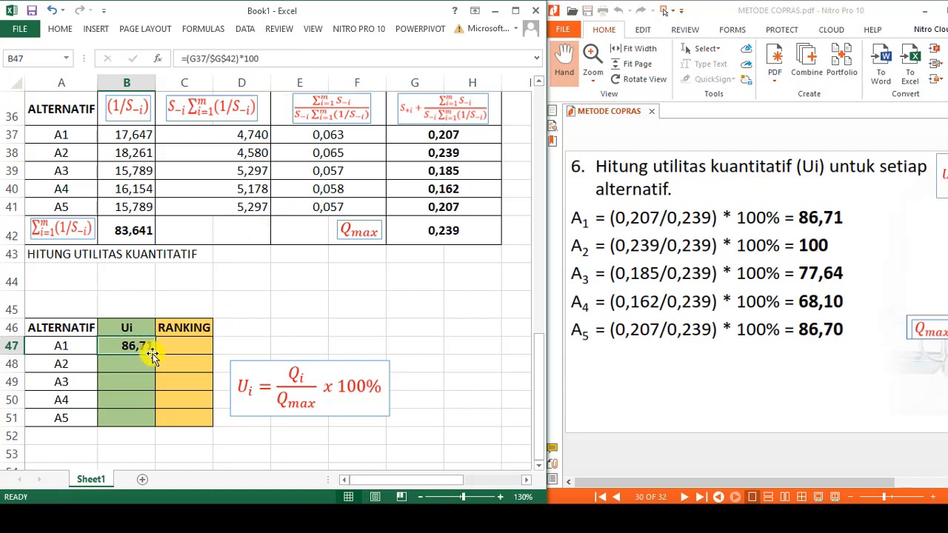
pyautogui.moveTo(153, 354); pyautogui.dragTo(161, 422)
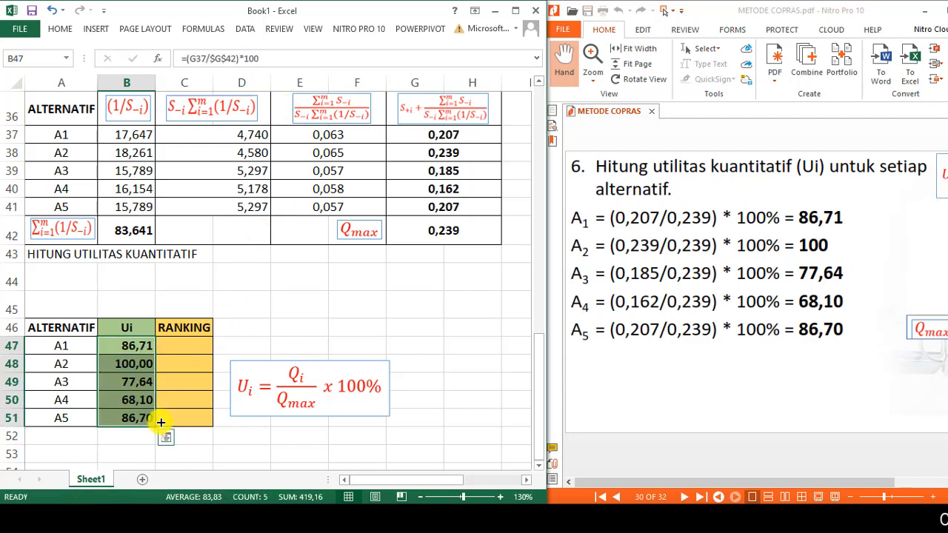
# - Copy the Ui formula from B47 and place it as text, =(G37/$G$42)*100, in A44 under the HITUNG UTILITAS KUANTITATIF heading
pyautogui.click(123, 350)
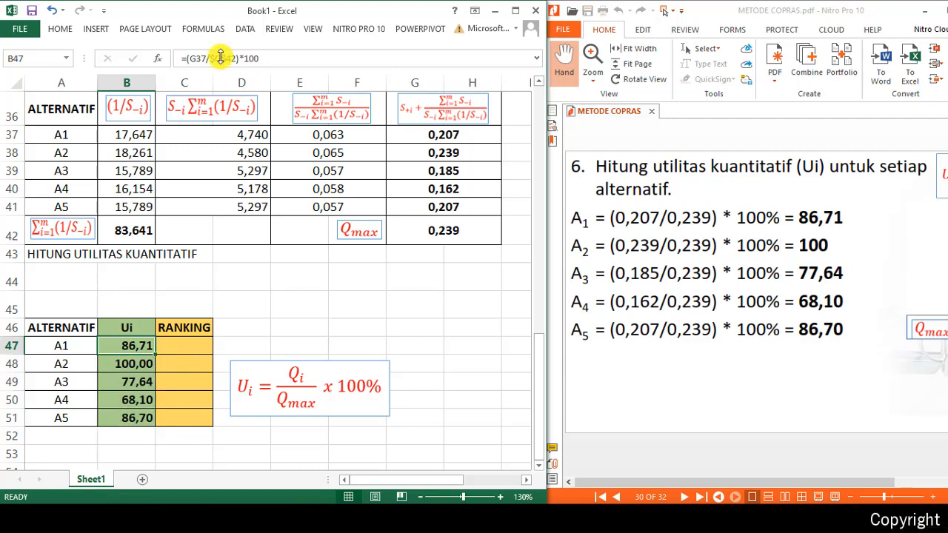
pyautogui.click(254, 58)
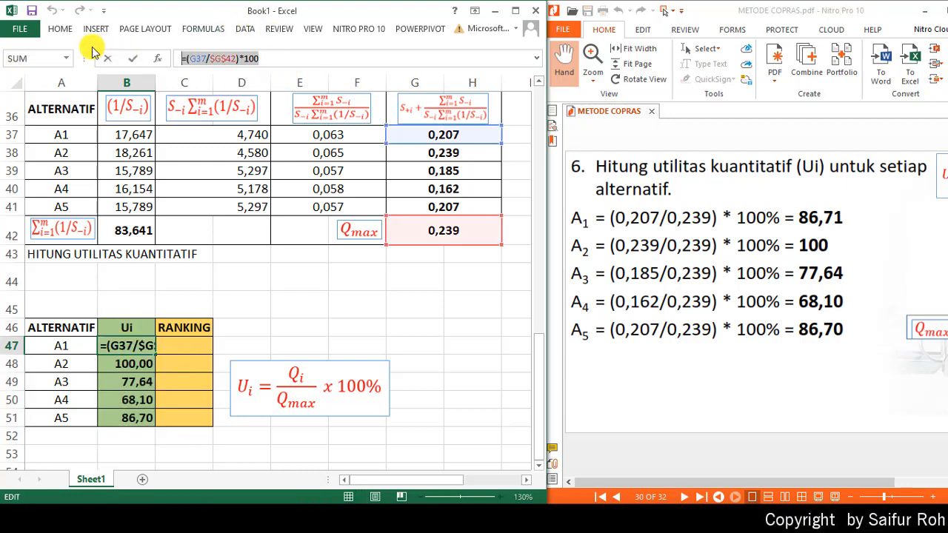
pyautogui.press('Return')
pyautogui.click(73, 285)
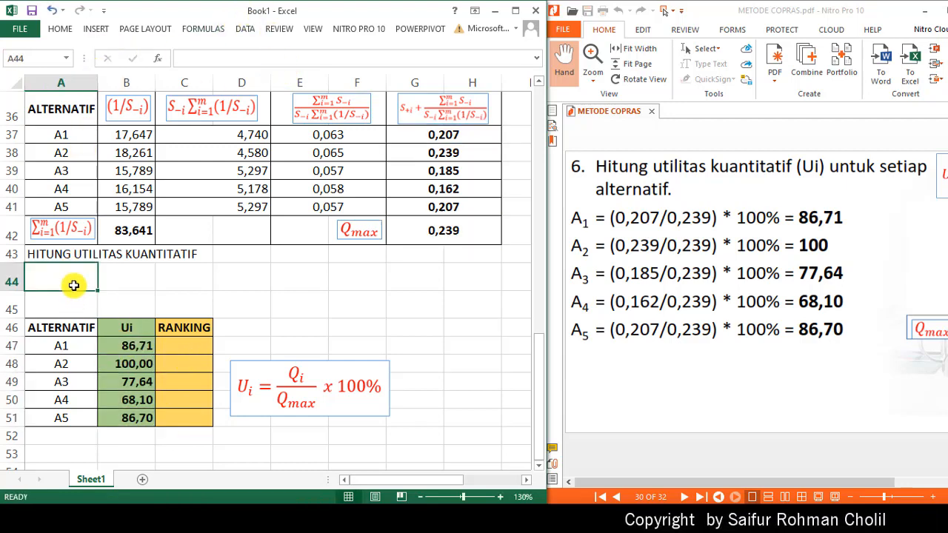
pyautogui.write("'")
pyautogui.write('=(G37/$G$42)*100')
pyautogui.press('Return')
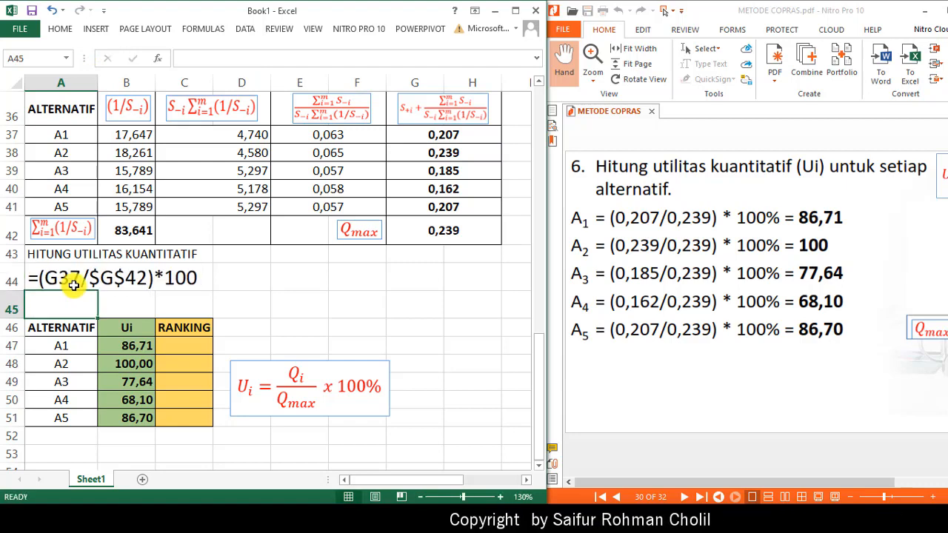
# - Rank alternative A1 in C47 with the formula =RANK(B47;$B$47:$B$51;0) and fill it down through row 51
pyautogui.click(178, 349)
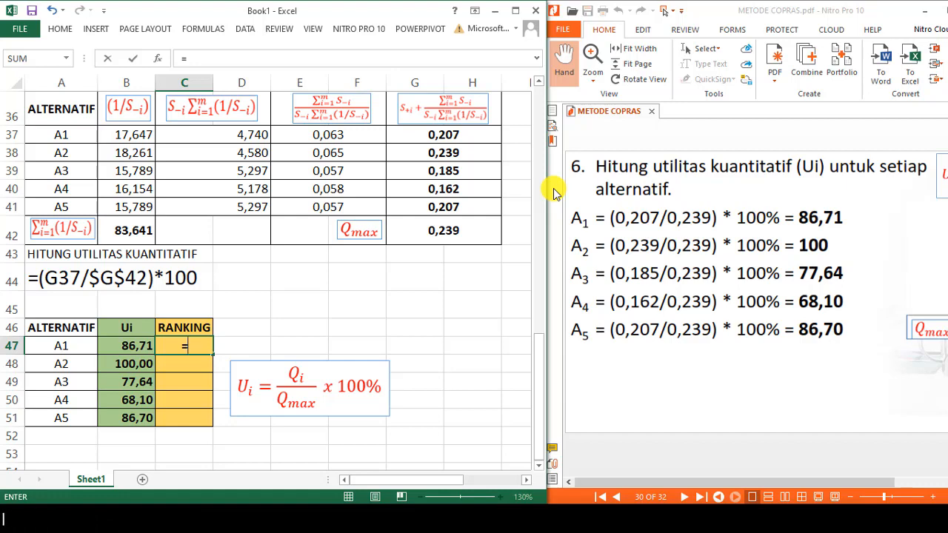
pyautogui.write('RANK(')
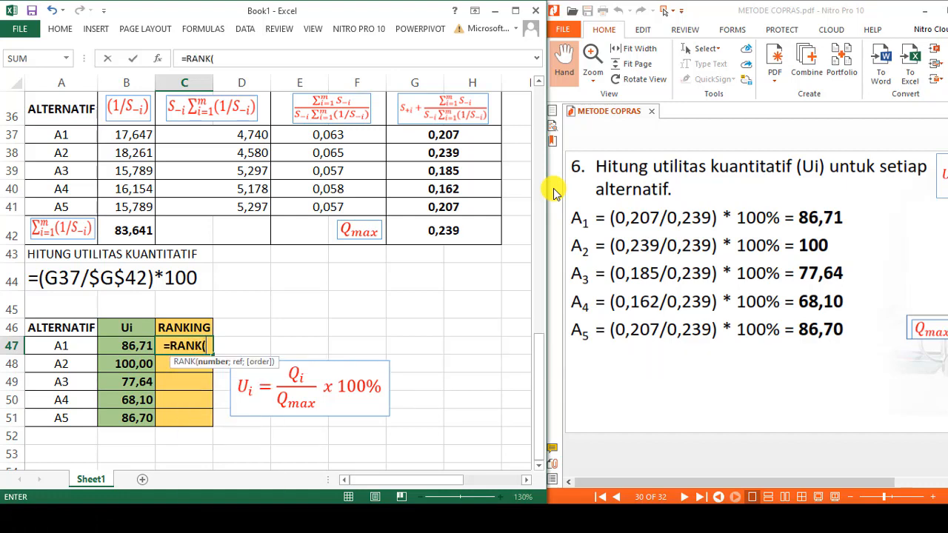
pyautogui.press('Left')
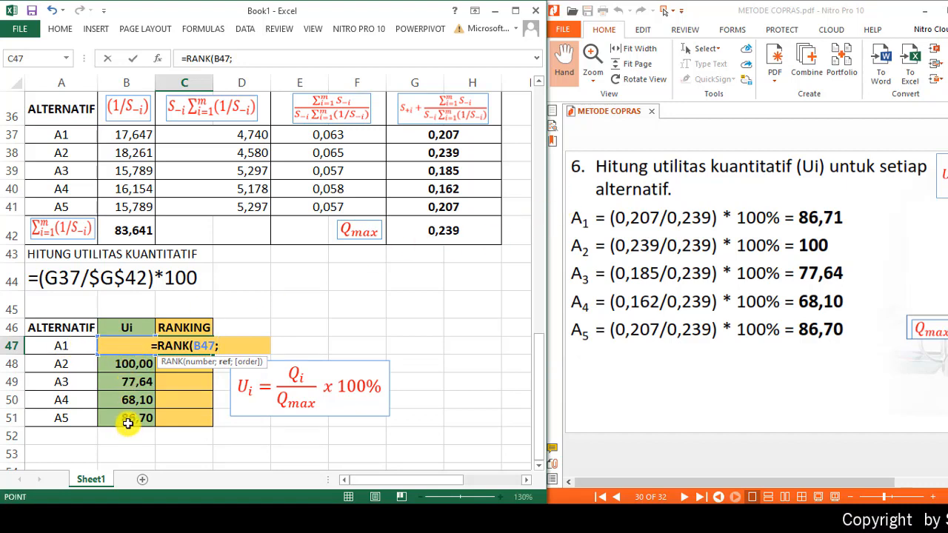
pyautogui.moveTo(127, 423); pyautogui.dragTo(137, 346)
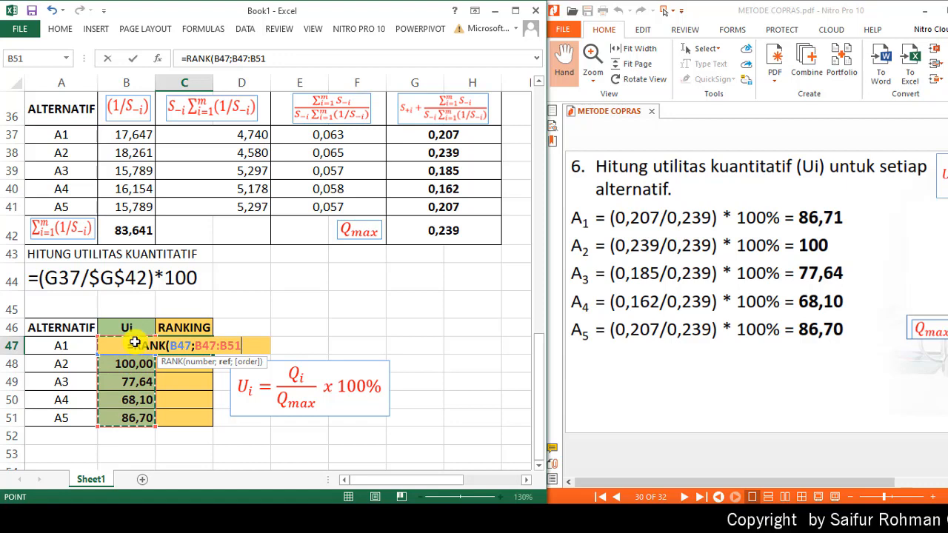
pyautogui.press('F4')
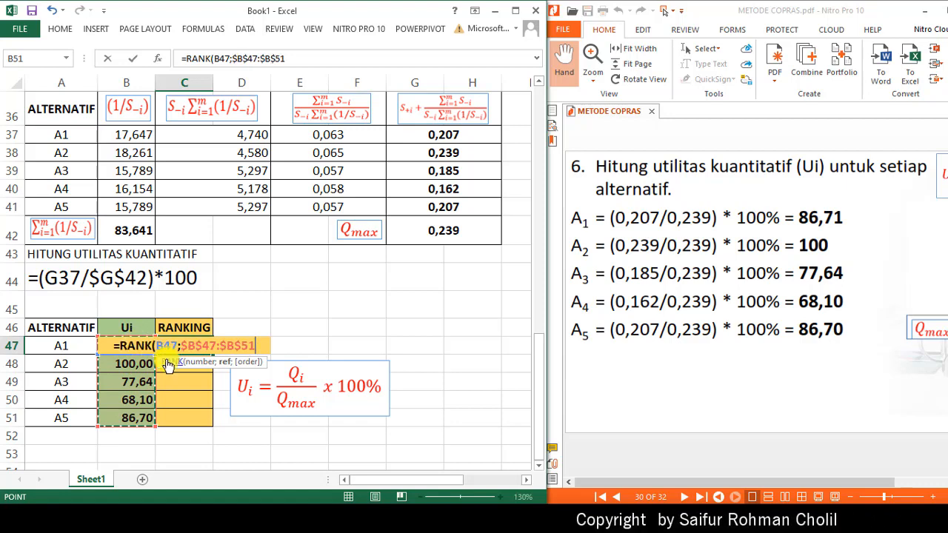
pyautogui.write(';')
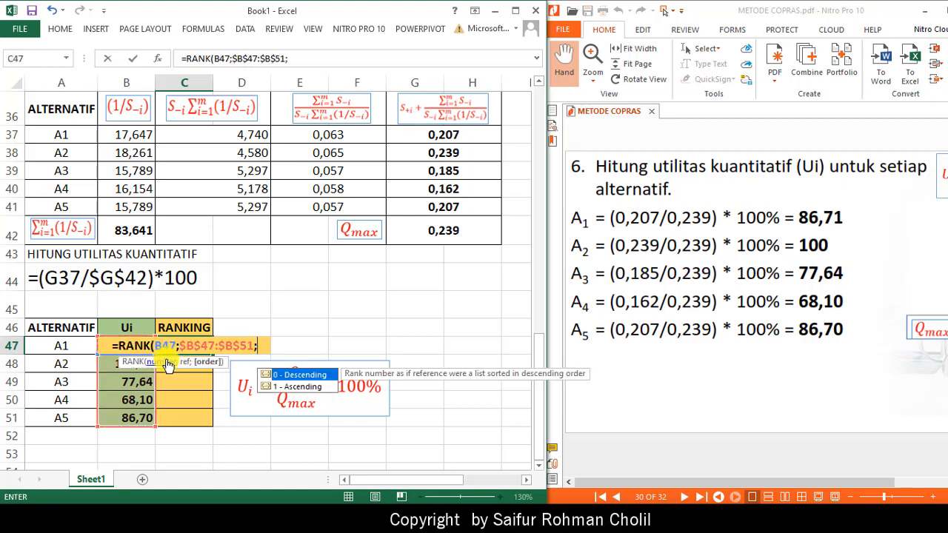
pyautogui.write('0)')
pyautogui.press('Return')
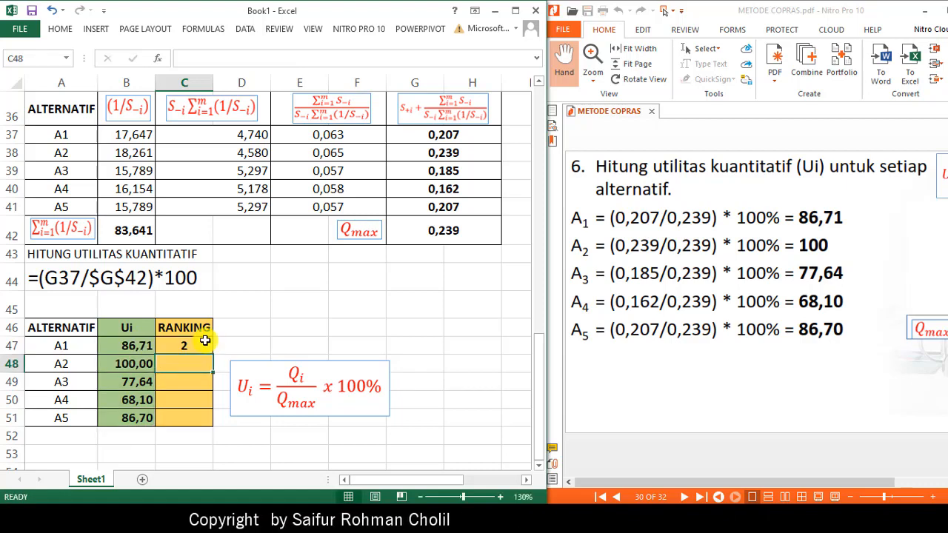
pyautogui.click(201, 347)
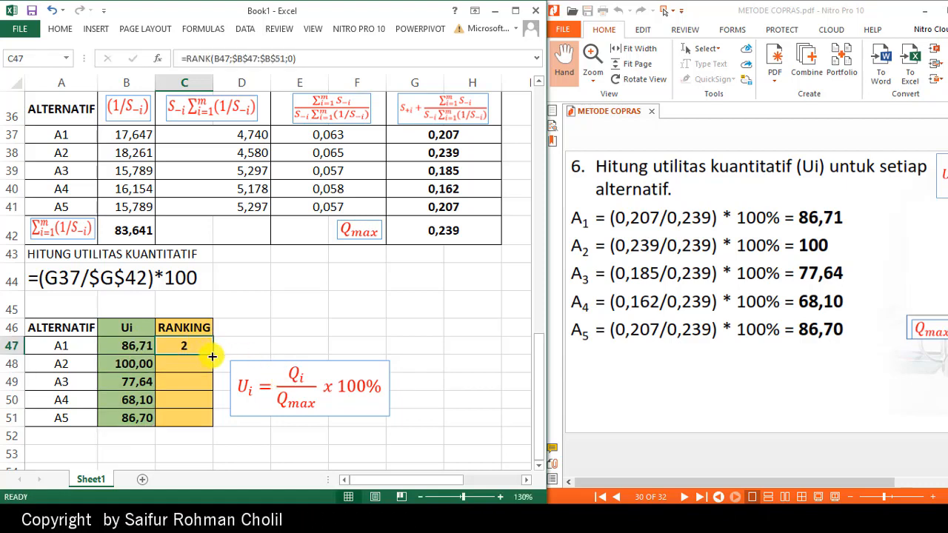
pyautogui.moveTo(212, 356); pyautogui.dragTo(204, 427)
# - Copy the ranking formula from C47 and place it as text, =RANK(B47;$B$47:$B$51;0), in A45 above the Ui table
pyautogui.click(197, 348)
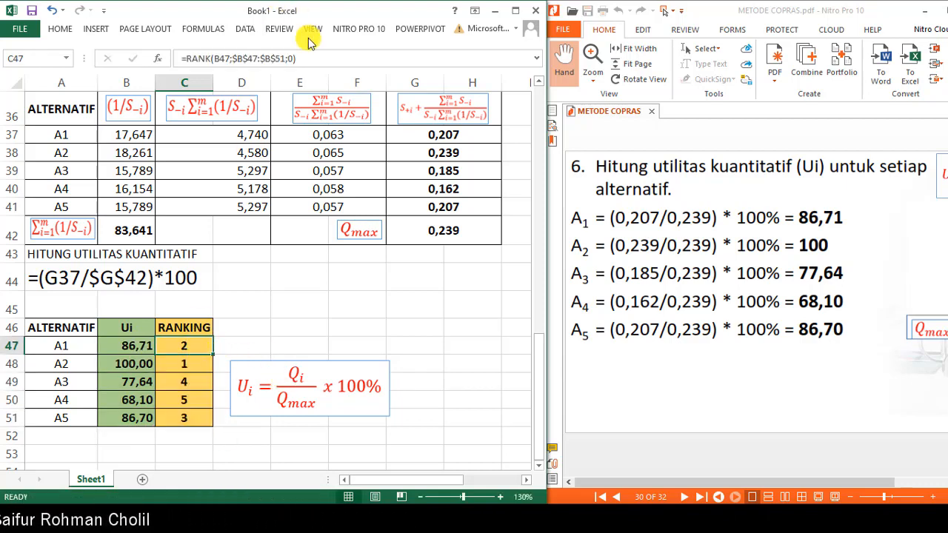
pyautogui.moveTo(310, 58); pyautogui.dragTo(104, 53)
pyautogui.hotkey('ctrl', 'c')
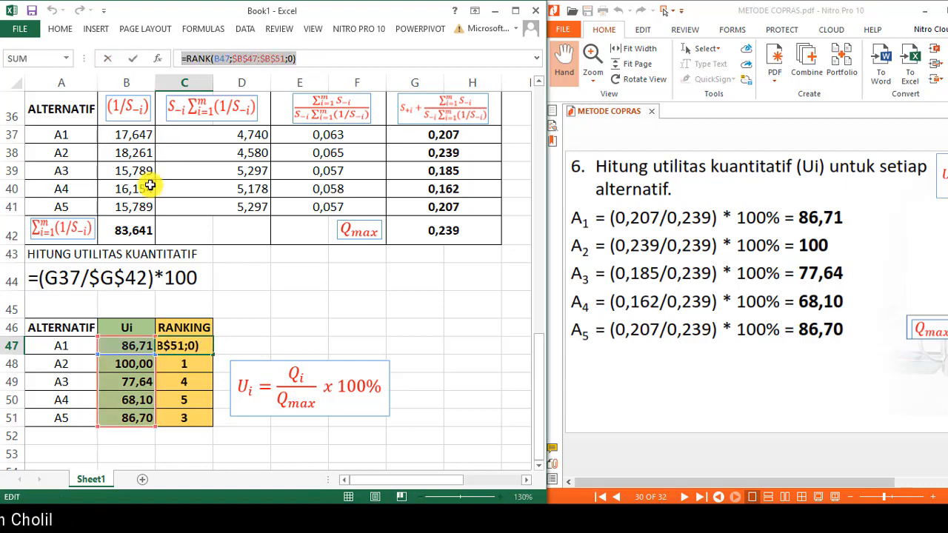
pyautogui.press('Escape')
pyautogui.click(67, 313)
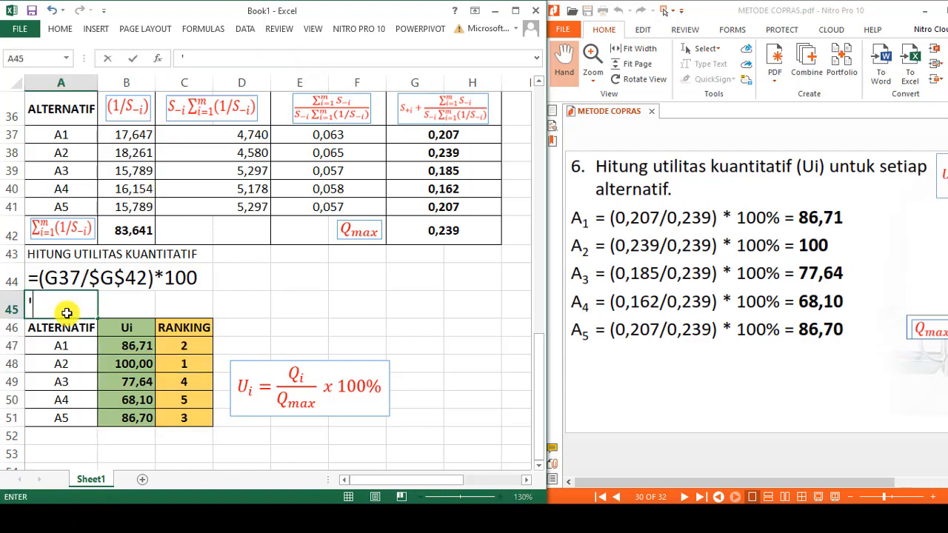
pyautogui.write("'")
pyautogui.hotkey('ctrl', 'v')
pyautogui.press('Return')
pyautogui.click(416, 343)
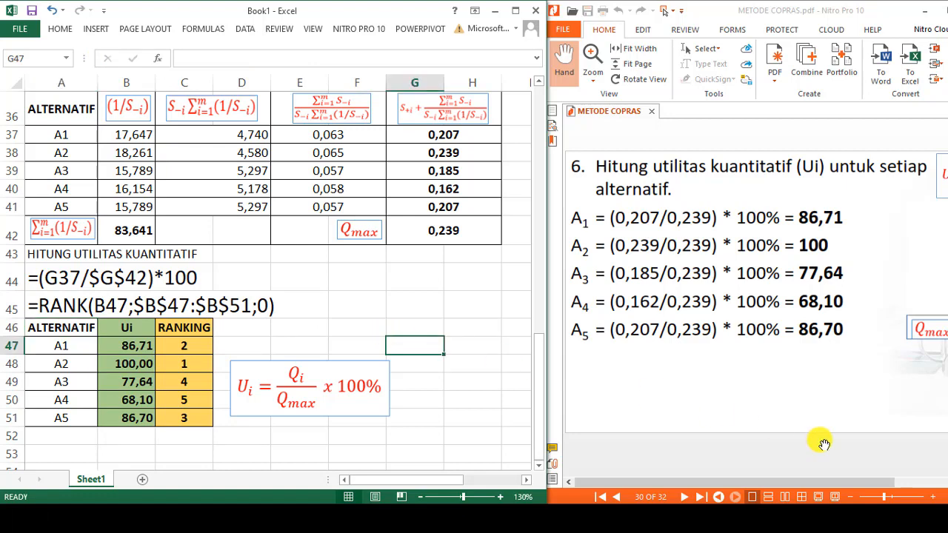
# - Check the ranking against the result table and conclusion on pages 31 and 32 of the PDF, and review the worksheet's calculations
pyautogui.click(799, 452)
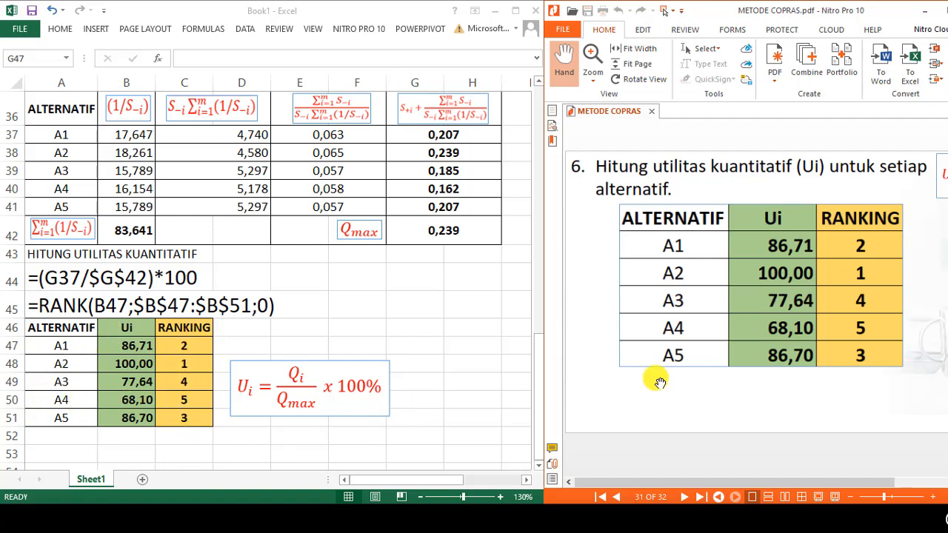
pyautogui.scroll(-2, 719, 450)
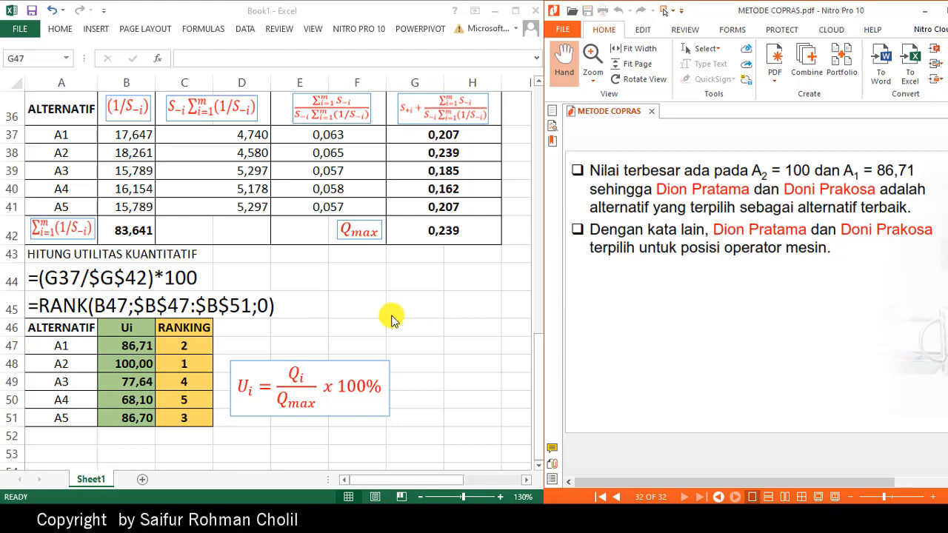
pyautogui.click(386, 317)
pyautogui.scroll(11, 386, 317)
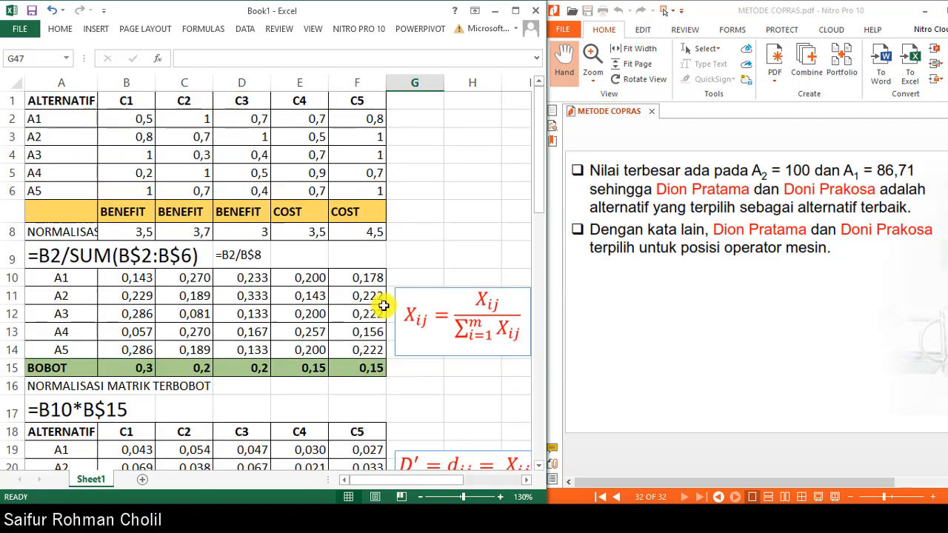
pyautogui.scroll(-13, 383, 306)
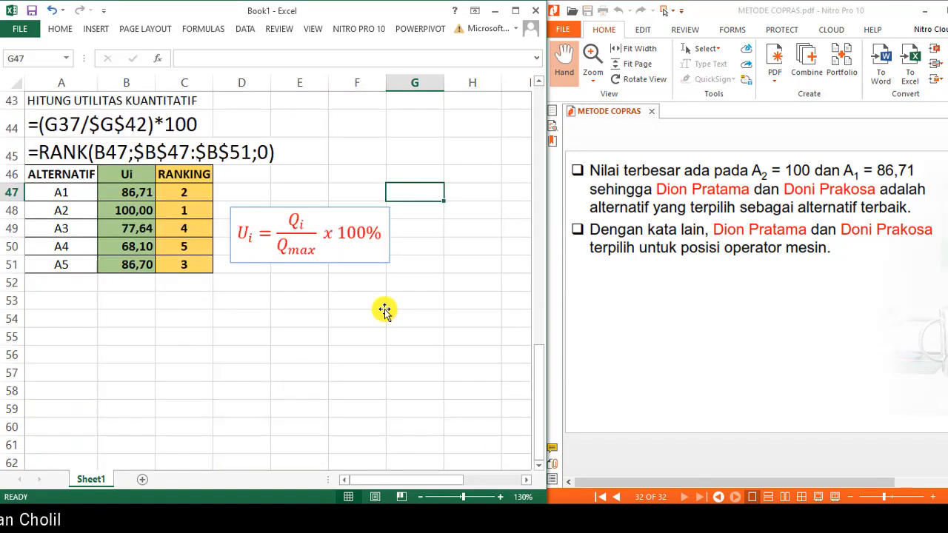
pyautogui.scroll(1, 384, 310)
pyautogui.click(415, 290)
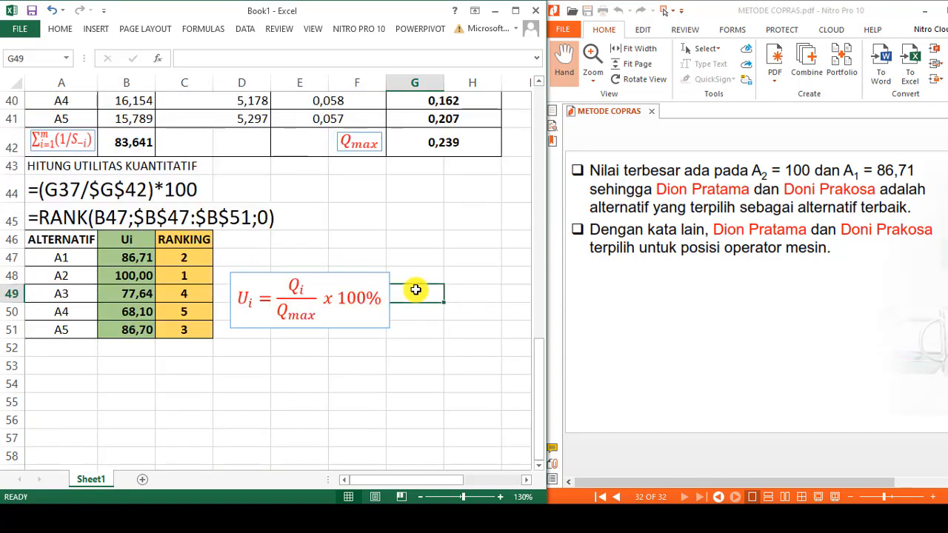